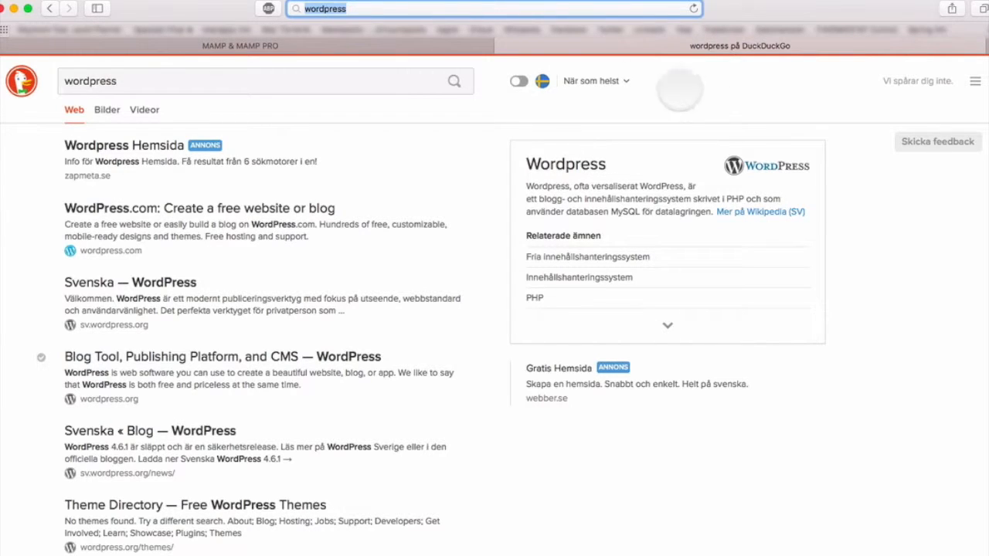
Step: Switch to the MAMP & MAMP PRO tab and scroll through the mamp.info home page
left_click(216, 45)
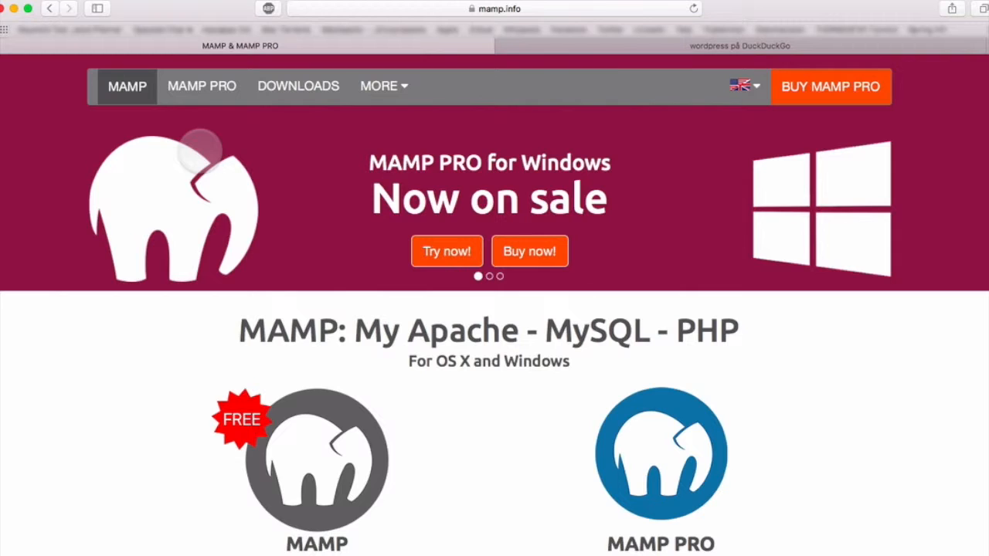
scroll(332, 289, "down", 2)
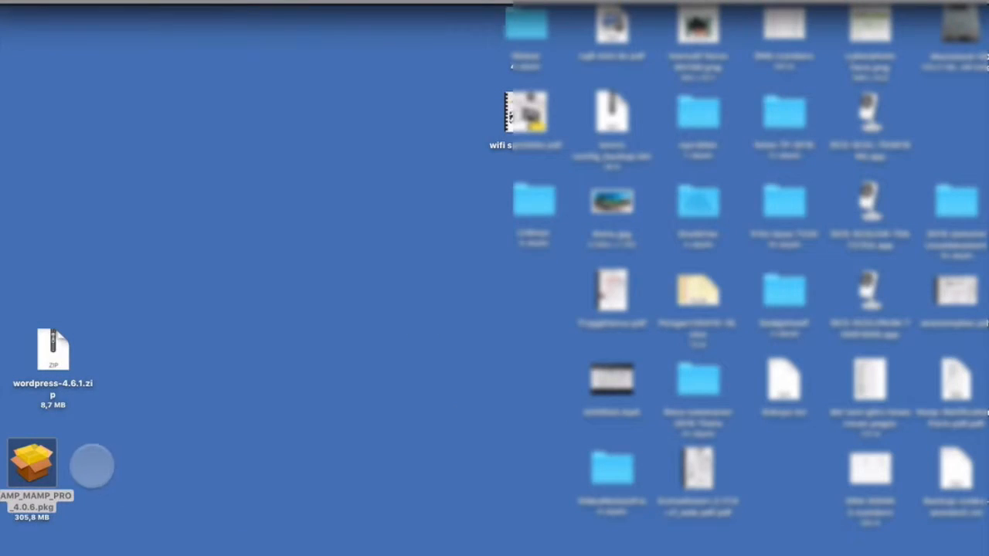
Step: Open MAMP_MAMP_PRO_4.0.6.pkg from the desktop and advance past the installer introduction
left_click_drag(42, 464, 154, 445)
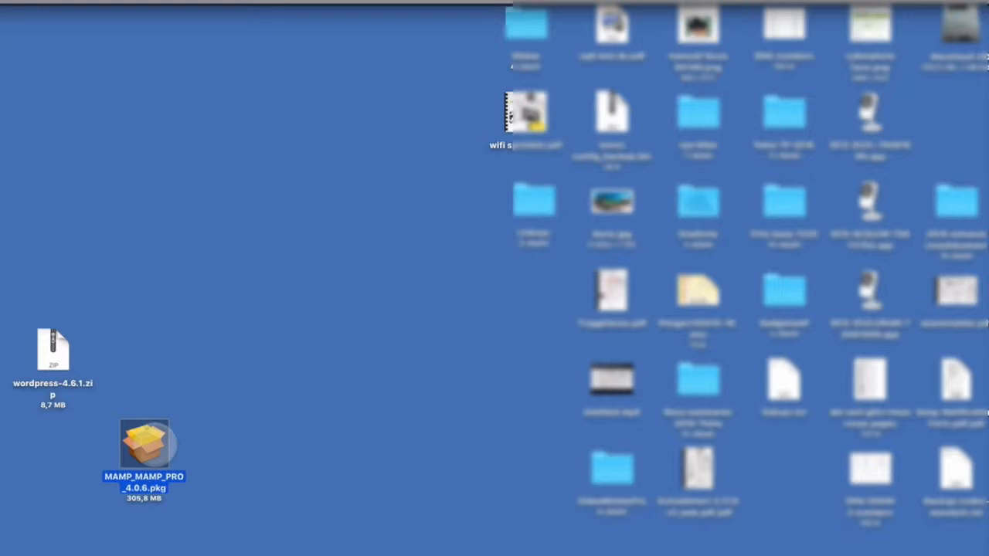
double_click(157, 444)
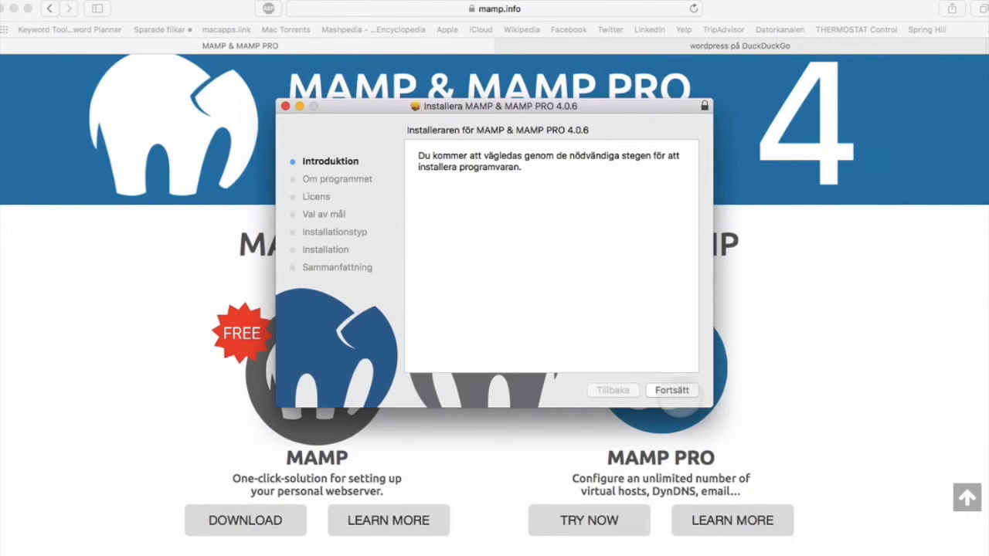
left_click(671, 390)
left_click(671, 390)
Step: Accept the licence agreement, install for all users, and start the standard installation
left_click(671, 390)
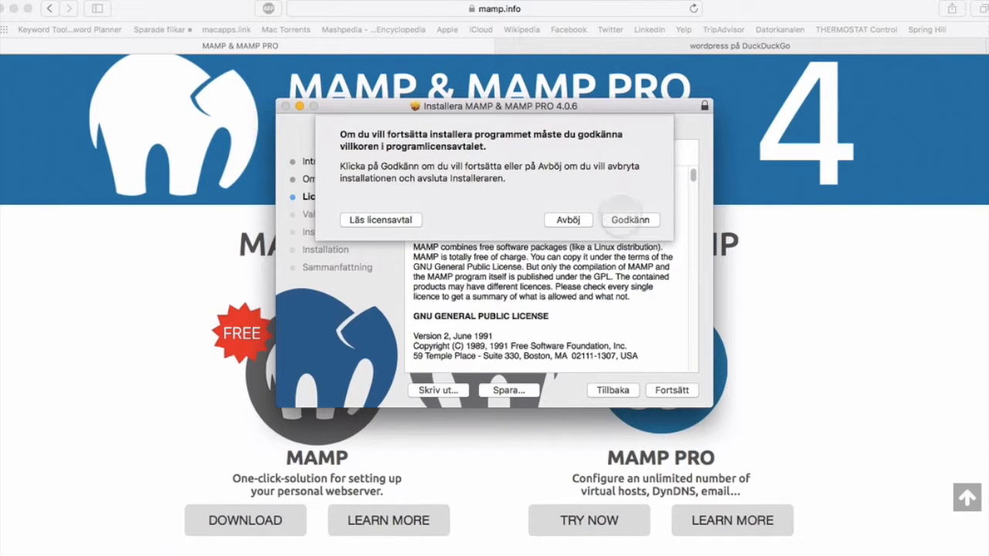
left_click(627, 220)
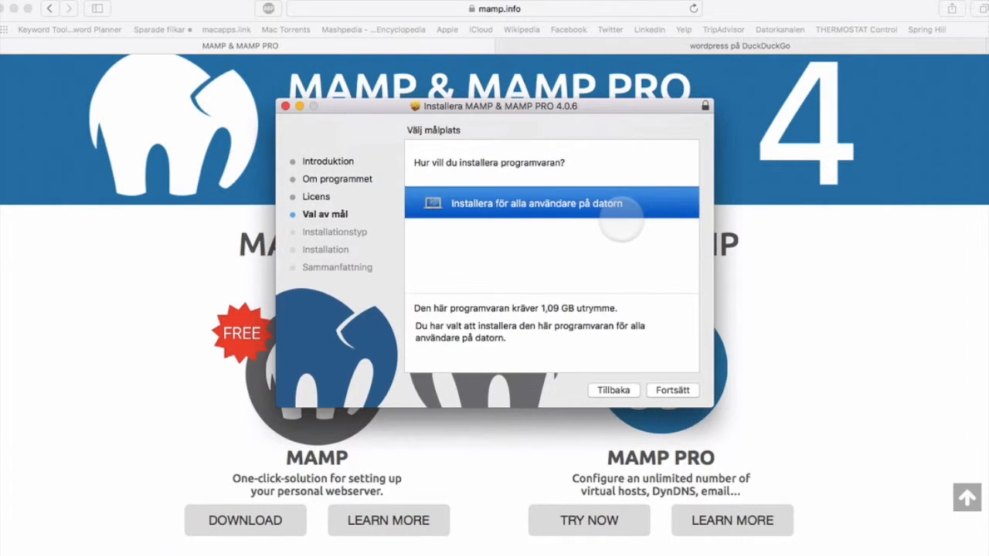
left_click(669, 391)
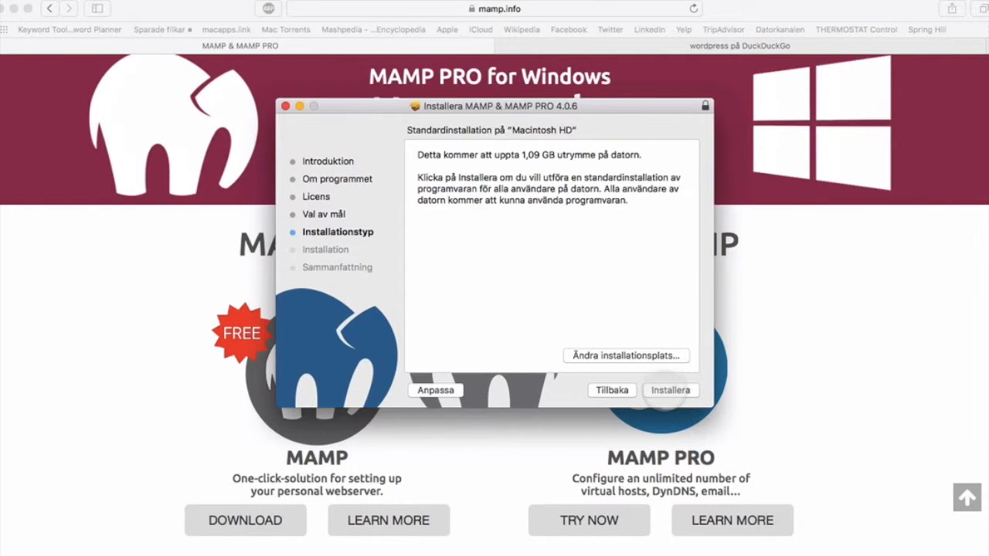
left_click(670, 391)
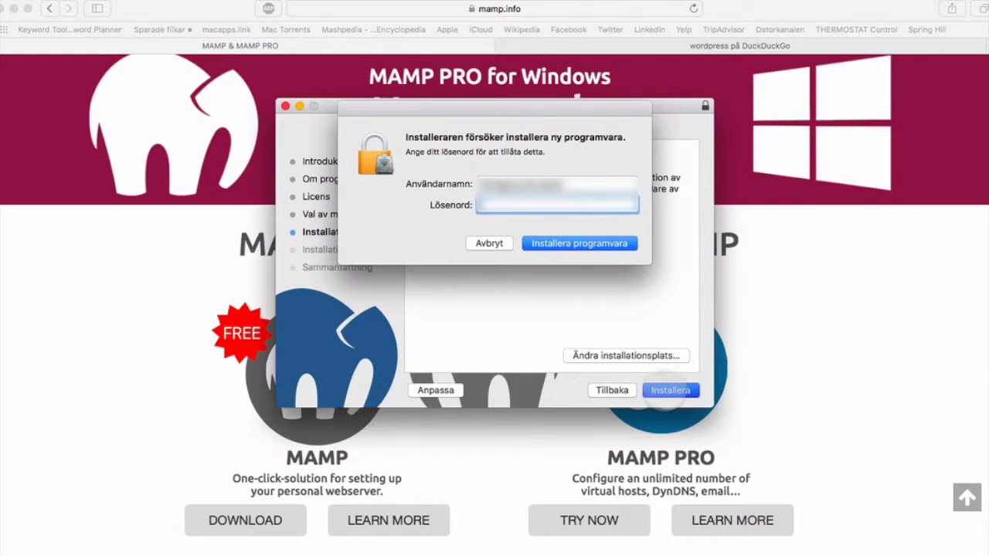
Step: Authorise with the administrator password, retrying after a rejection, then close the Installer once it finishes
type("•••••••")
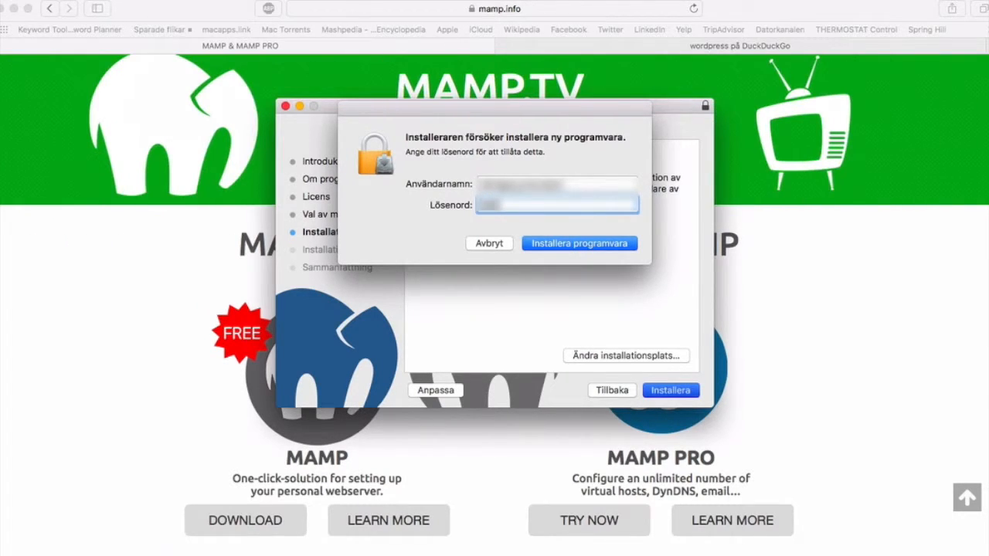
type("•••")
key("Return")
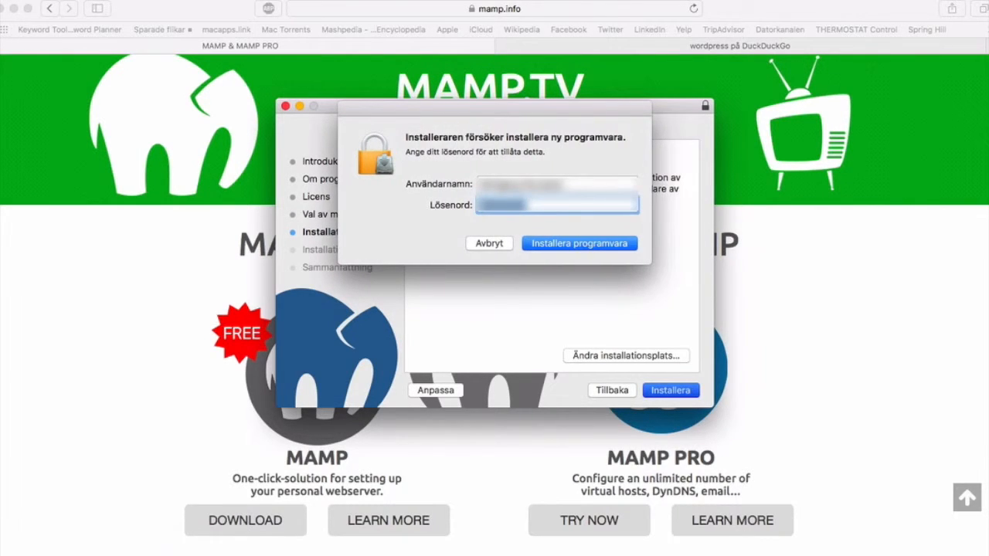
type("•••••")
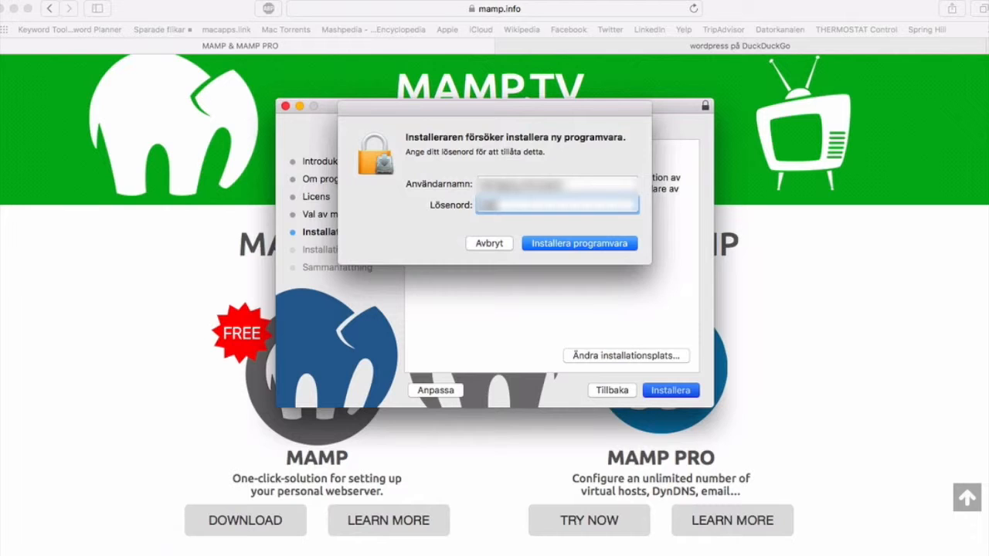
key("BackSpace")
key("BackSpace")
key("BackSpace")
key("BackSpace")
key("BackSpace")
type("•••••••••")
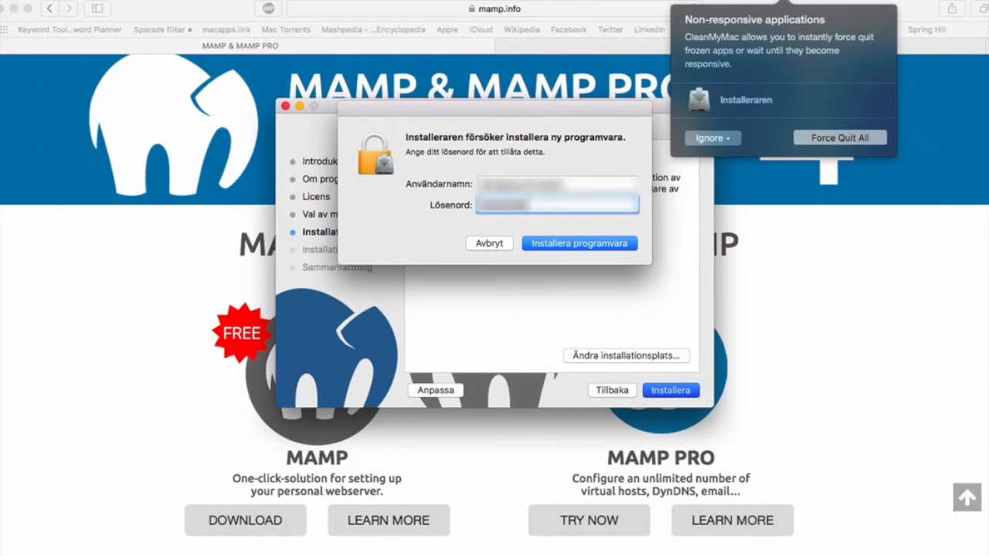
key("Return")
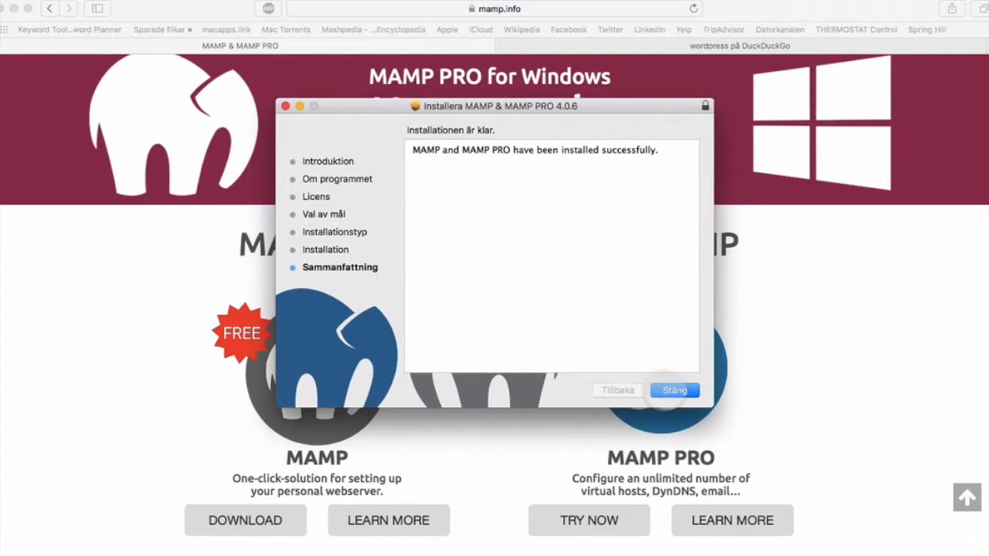
left_click(666, 392)
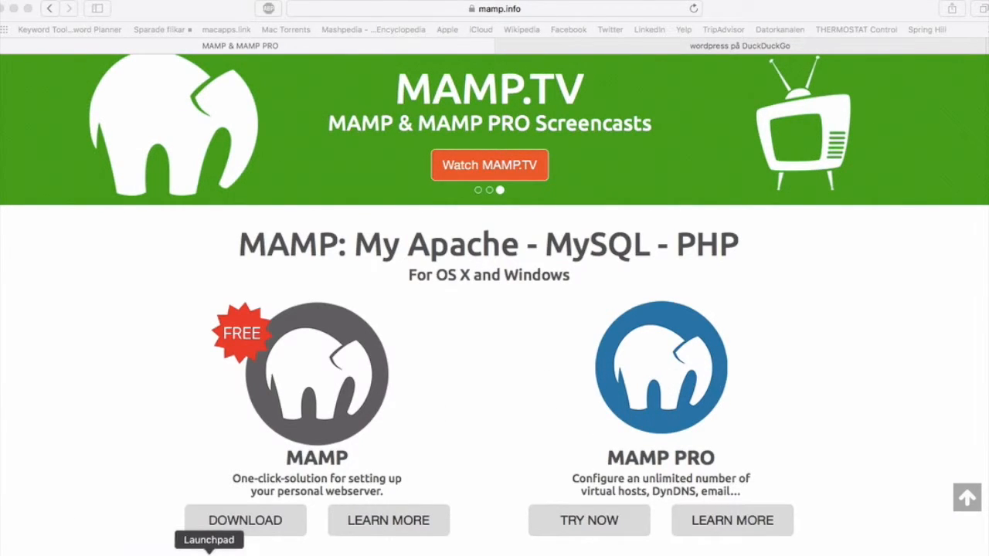
Step: Launch MAMP from the Launchpad app grid
left_click(208, 552)
left_click(208, 552)
left_click(208, 552)
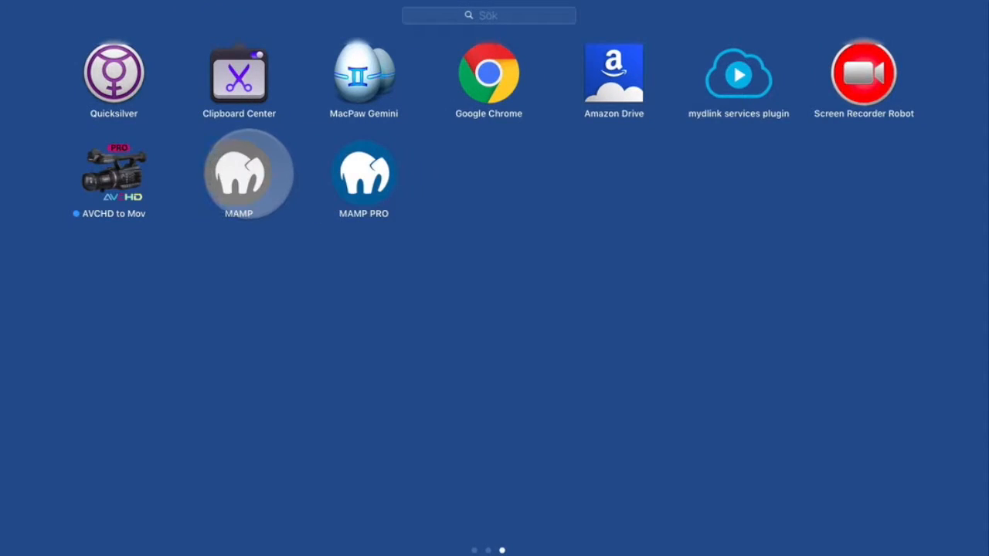
left_click(247, 169)
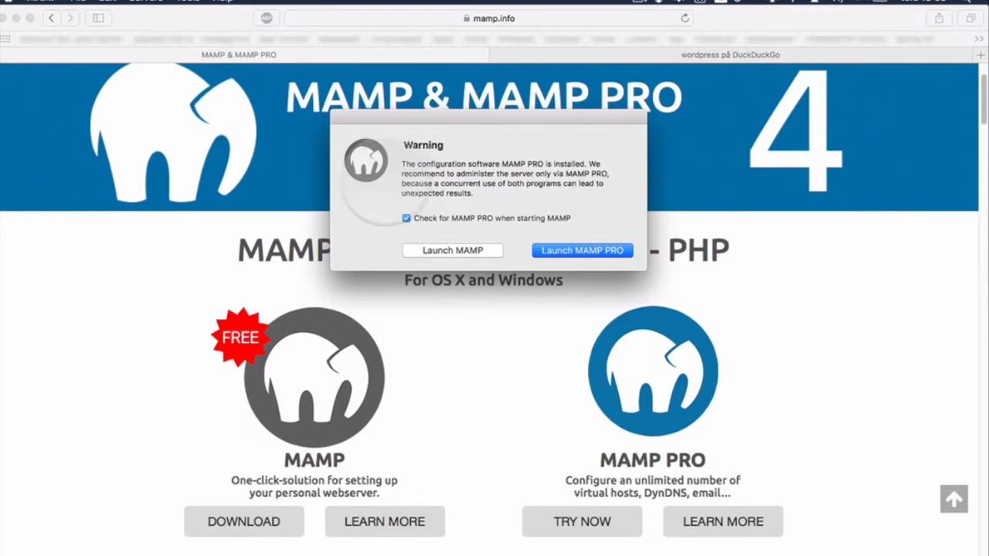
Step: Turn off 'Check for MAMP PRO when starting MAMP', launch free MAMP, and start the servers
left_click(405, 219)
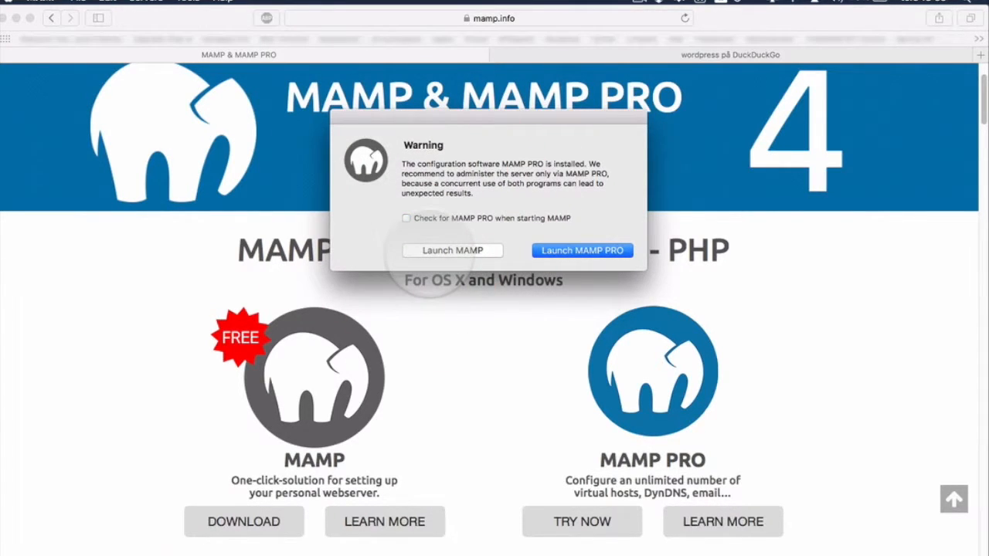
left_click(418, 250)
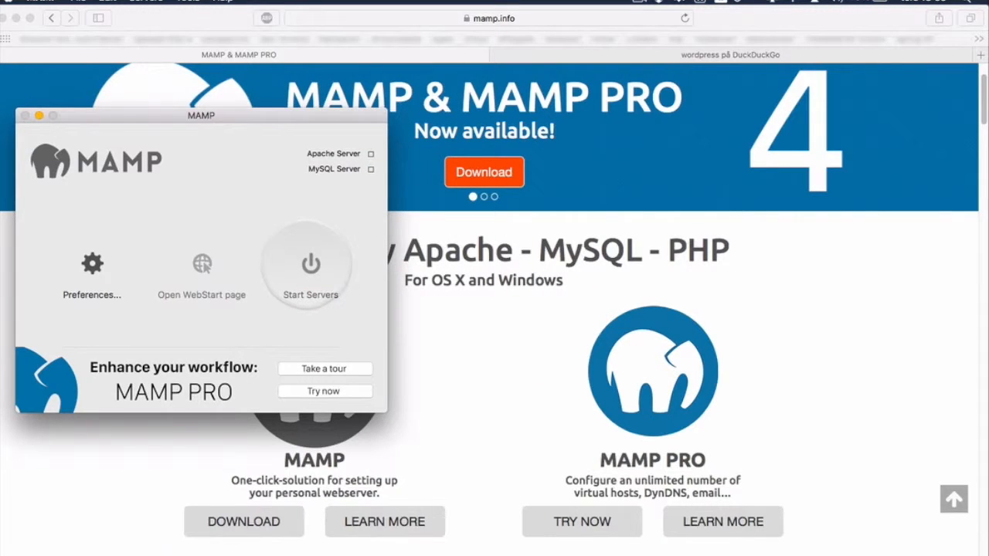
left_click(310, 264)
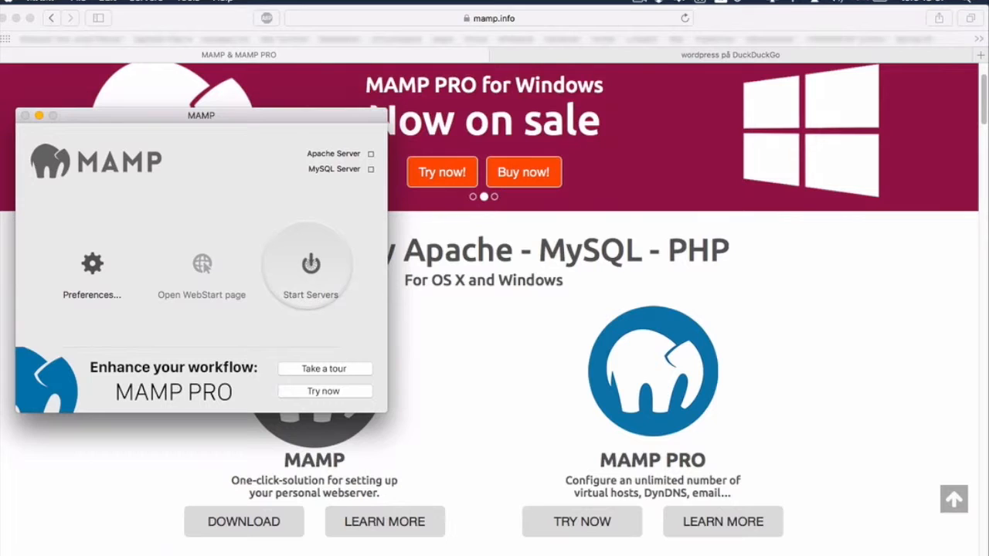
left_click(310, 265)
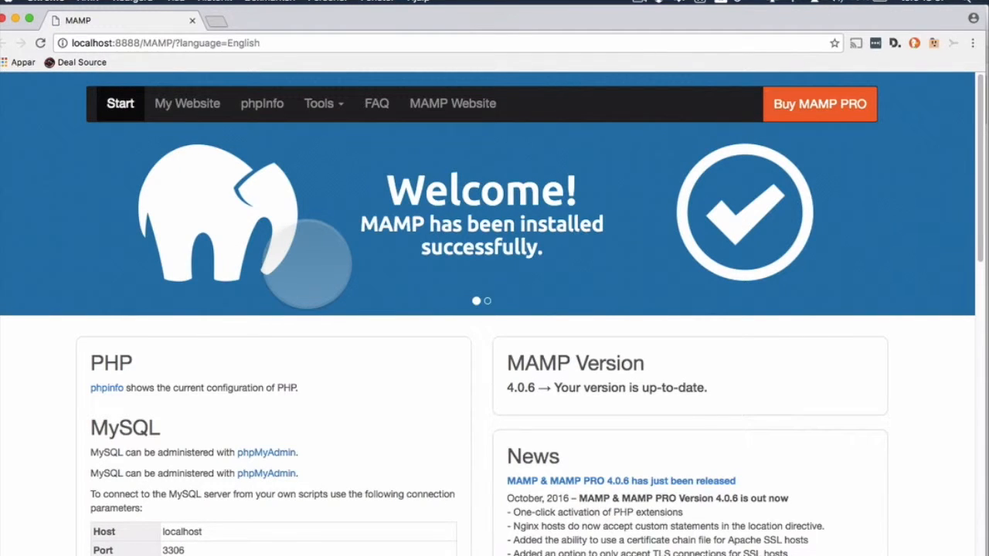
Step: Open phpMyAdmin from the MySQL section of the localhost:8888/MAMP start page
scroll(253, 261, "down", 3)
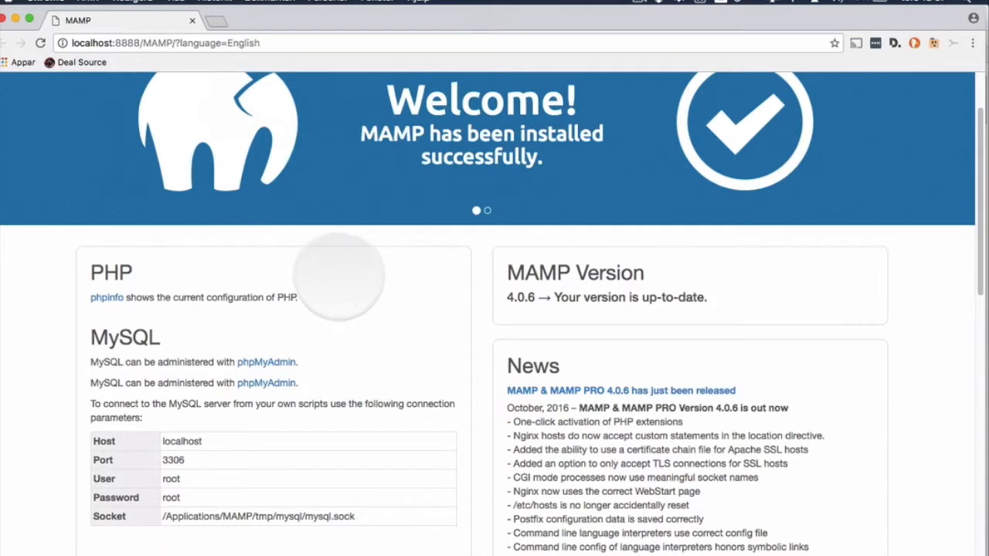
scroll(182, 220, "up", 2)
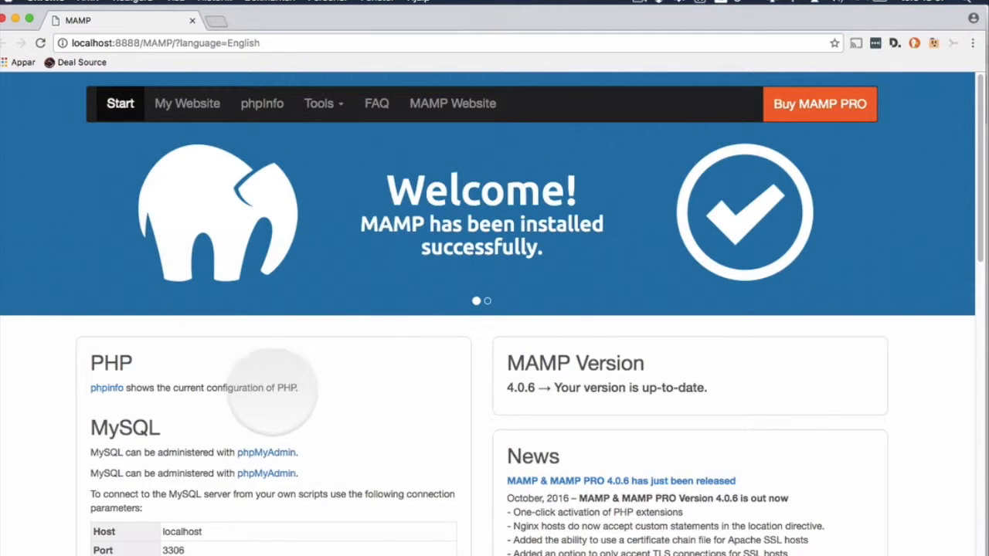
left_click(270, 453)
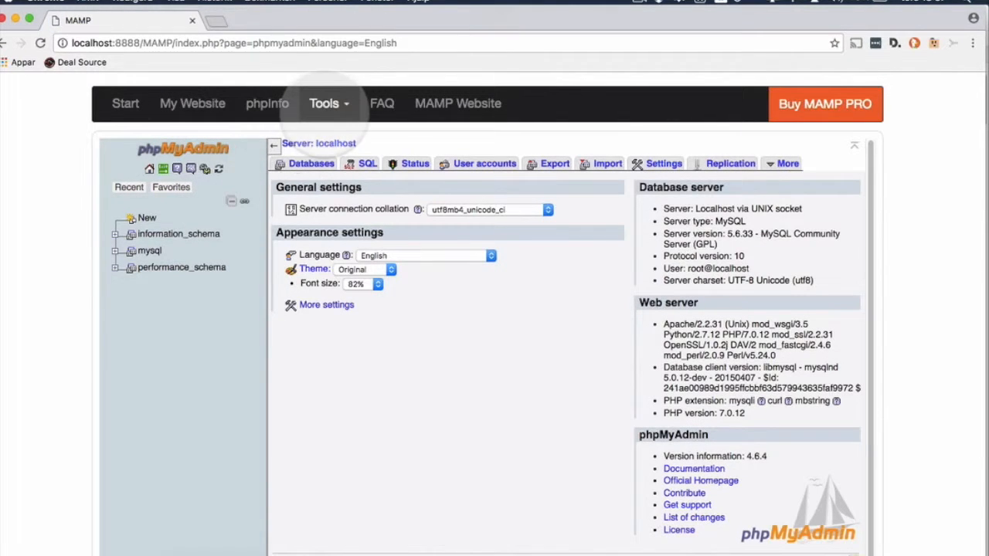
Step: Create an empty database named lowercase 'wordpress', then bring up Commander One
left_click(311, 163)
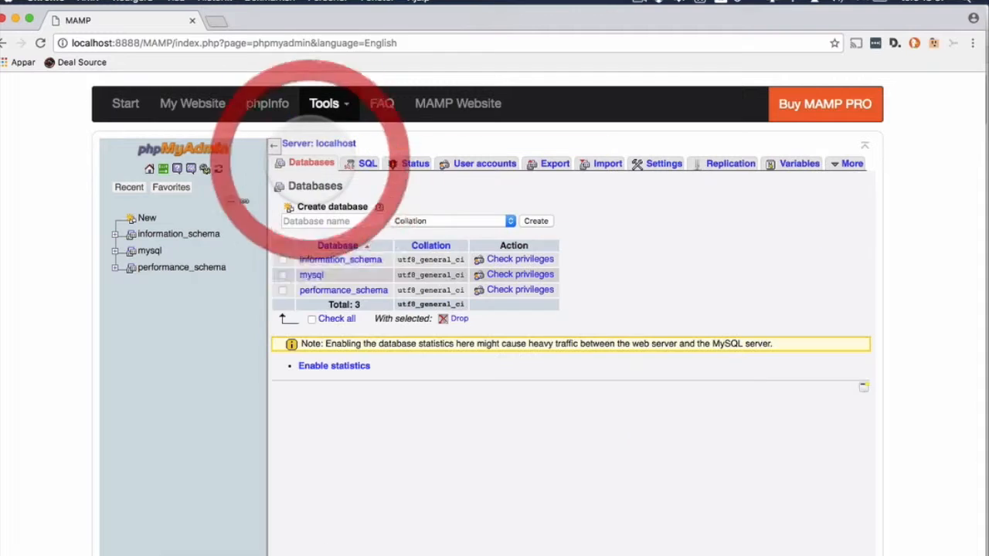
left_click(320, 222)
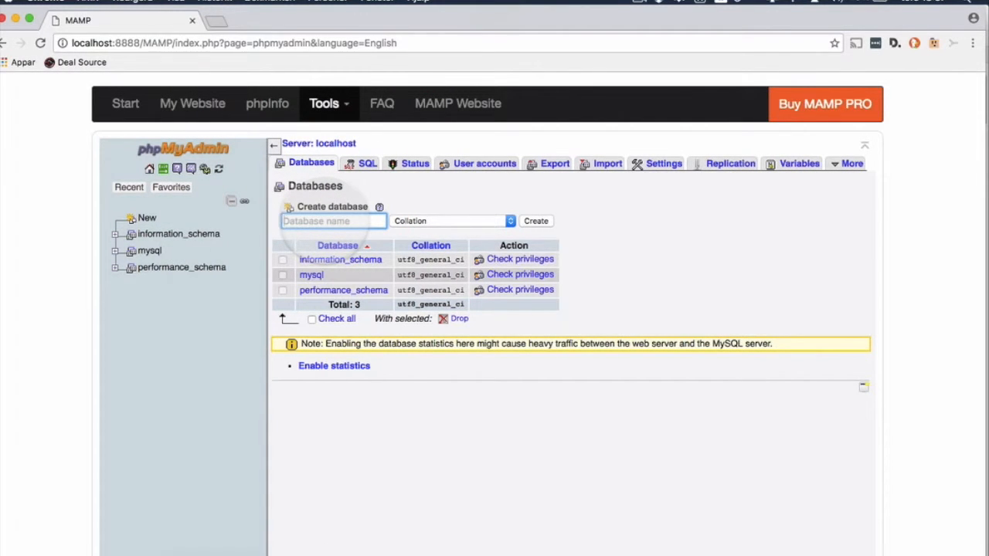
type("wordpress")
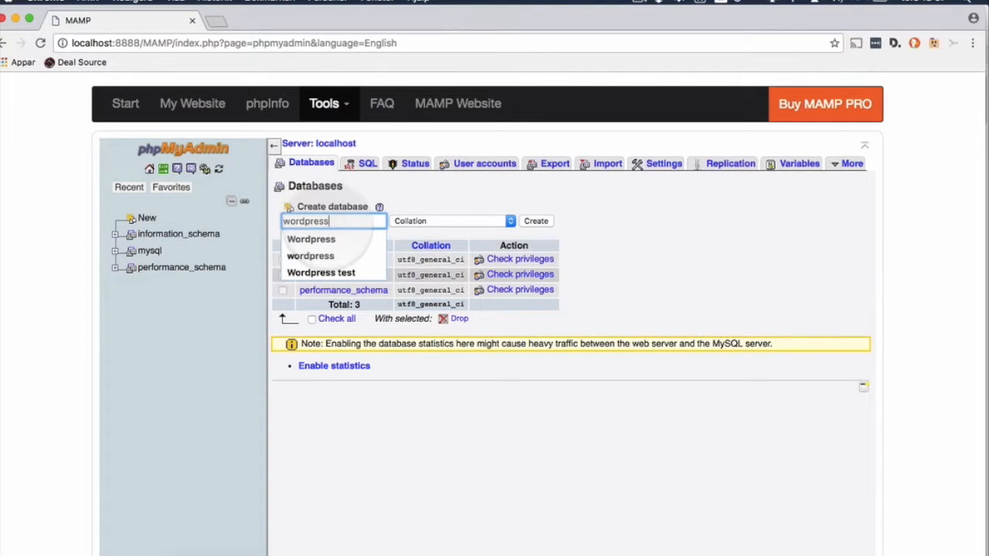
left_click(312, 239)
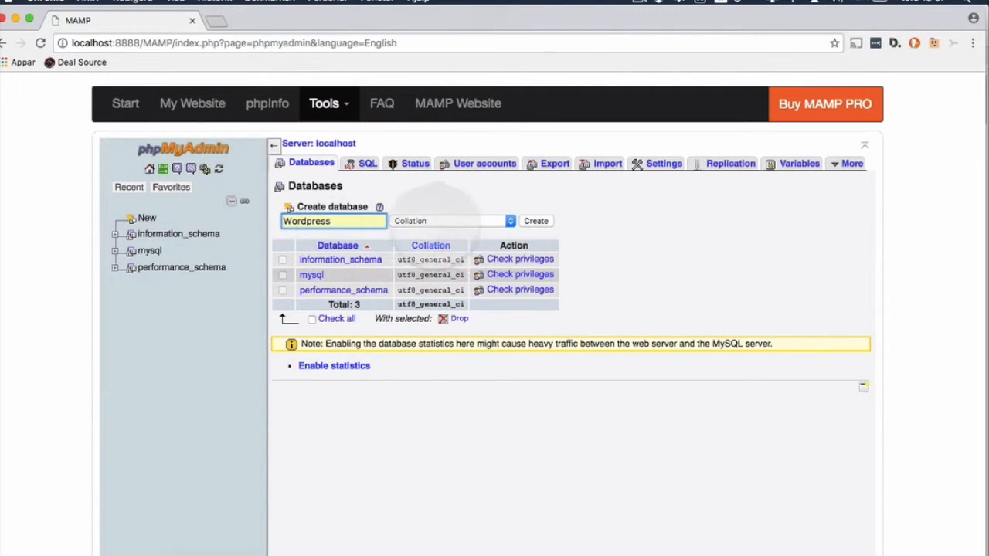
left_click(287, 221)
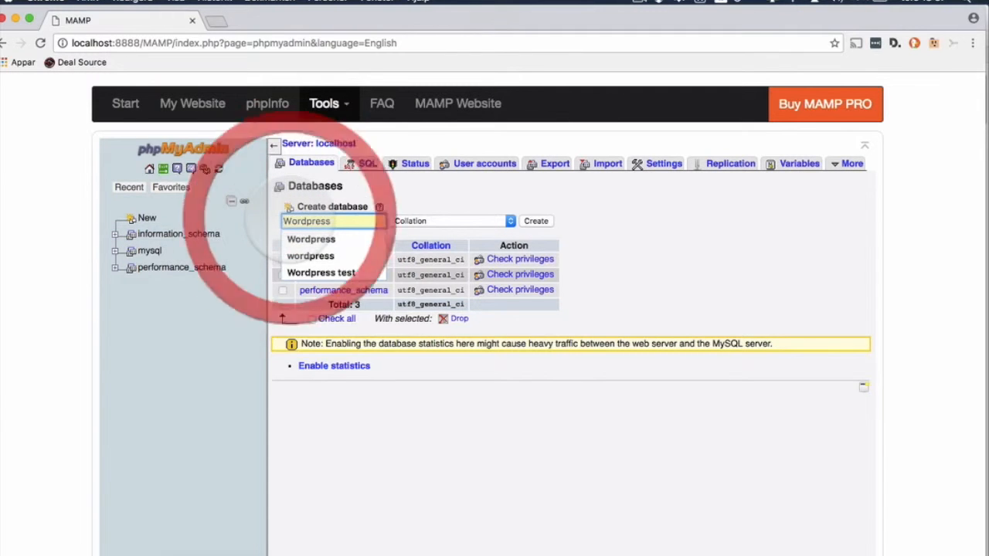
key("BackSpace")
type("wordpress")
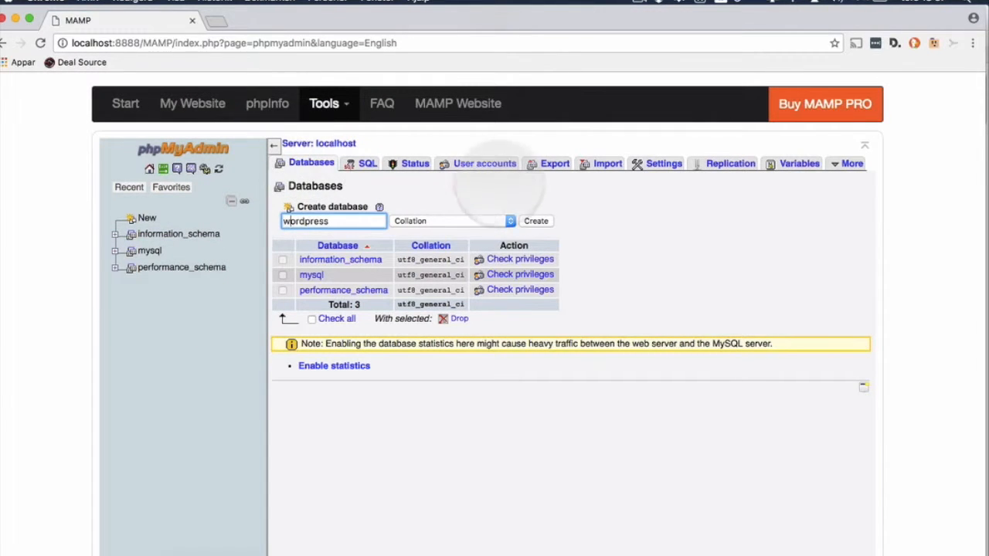
left_click(536, 221)
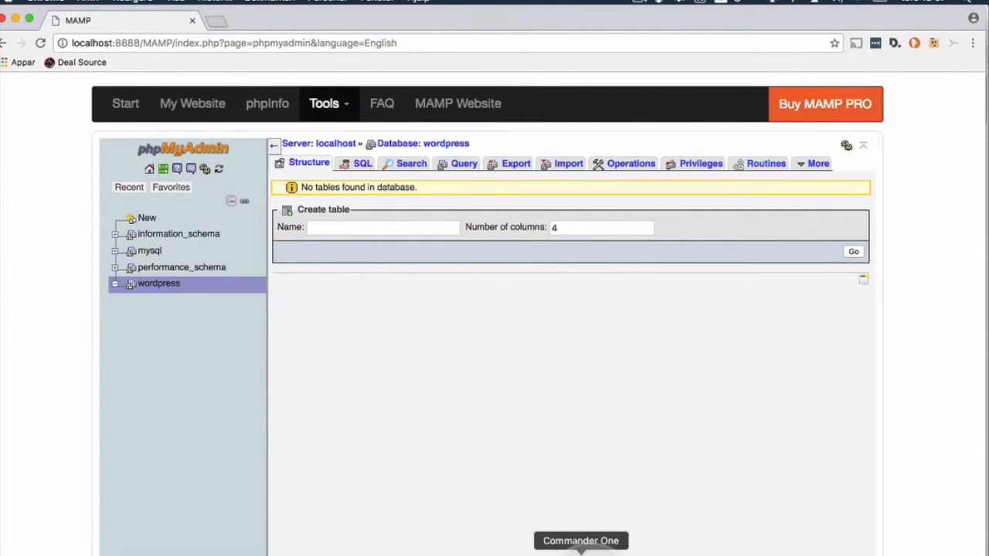
left_click(581, 552)
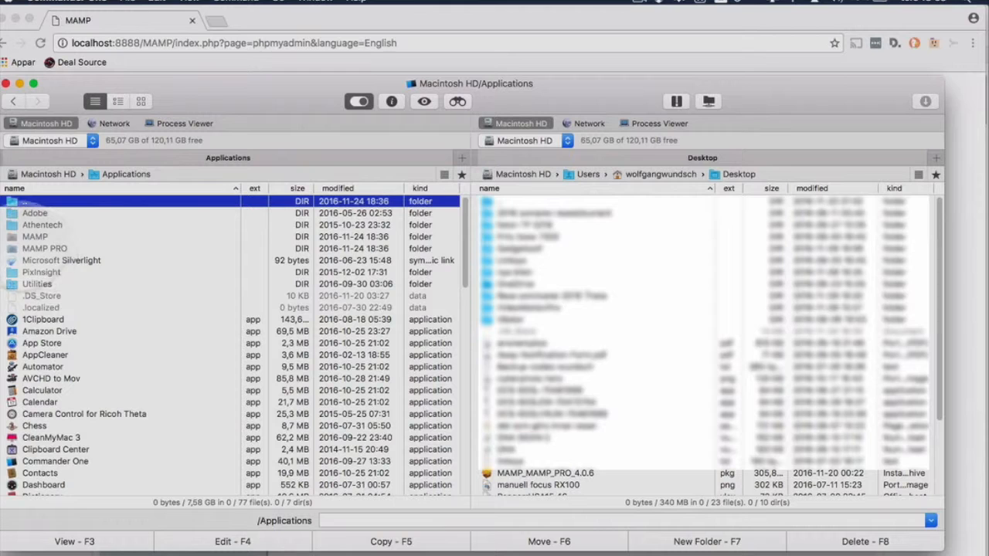
Step: Copy the wordpress folder from wordpress-4.6.1.zip into Applications/MAMP/htdocs
left_click(19, 236)
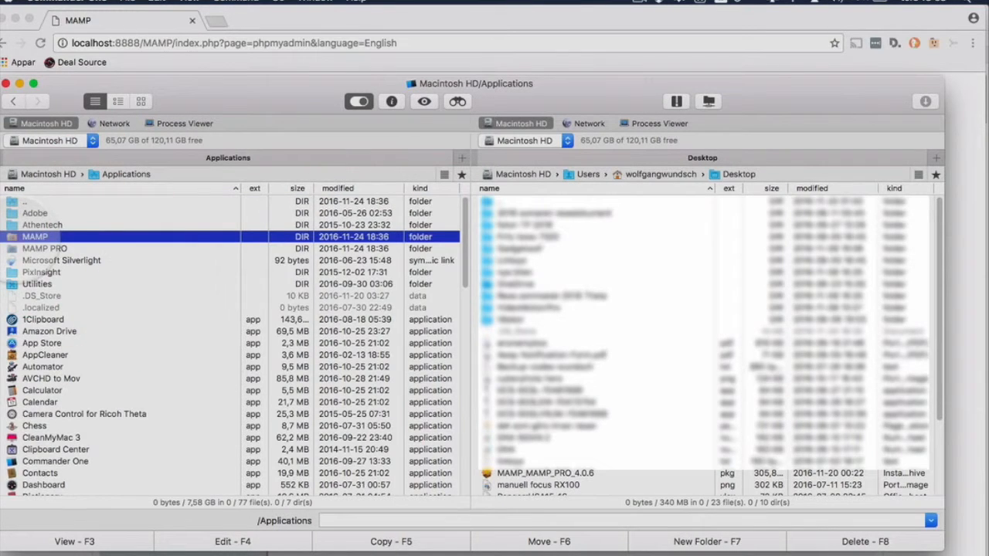
double_click(19, 236)
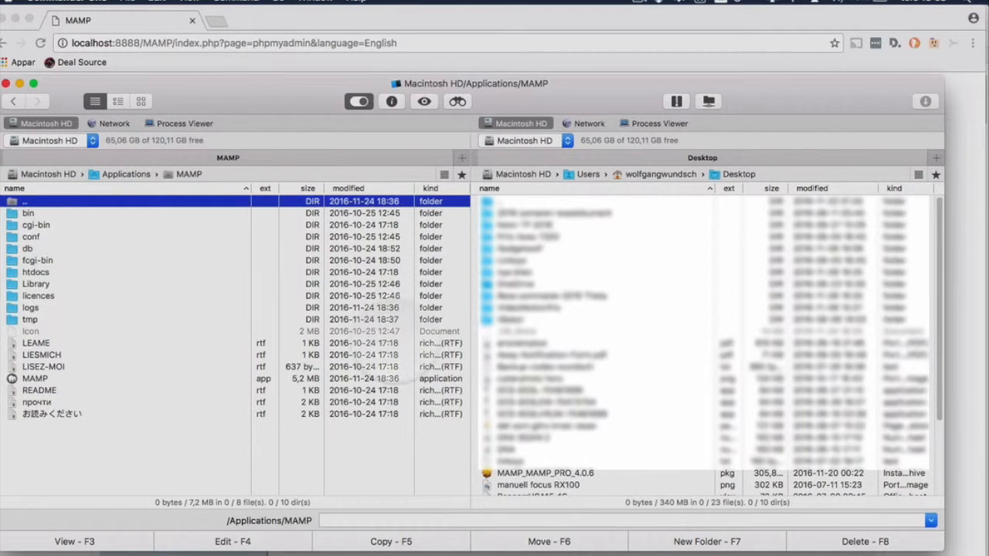
scroll(585, 363, "down", 3)
scroll(585, 368, "down", 3)
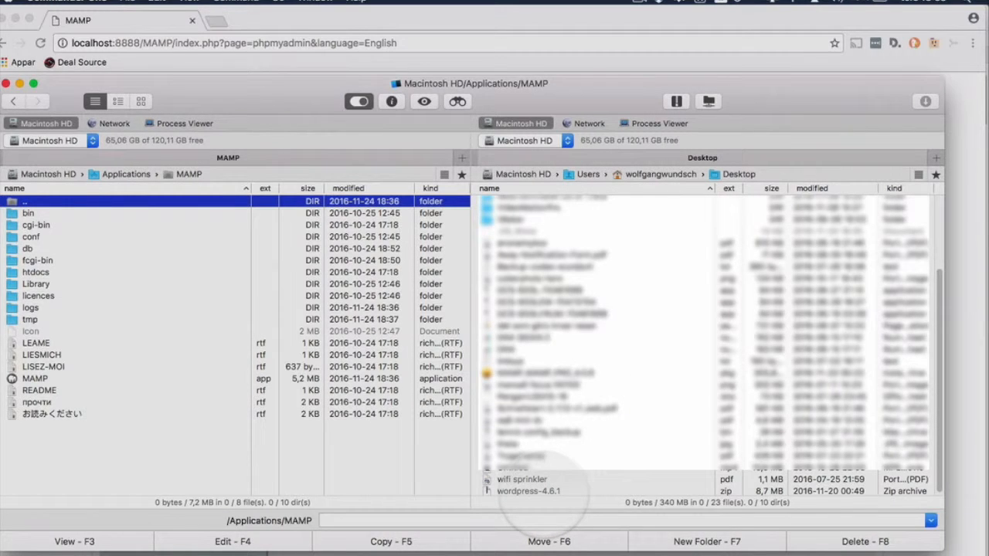
double_click(526, 490)
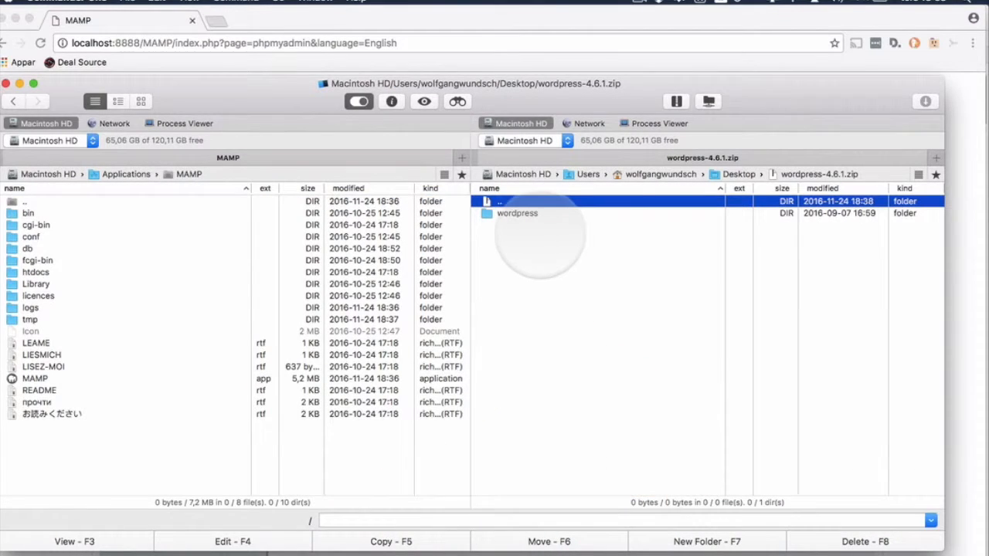
left_click(525, 214)
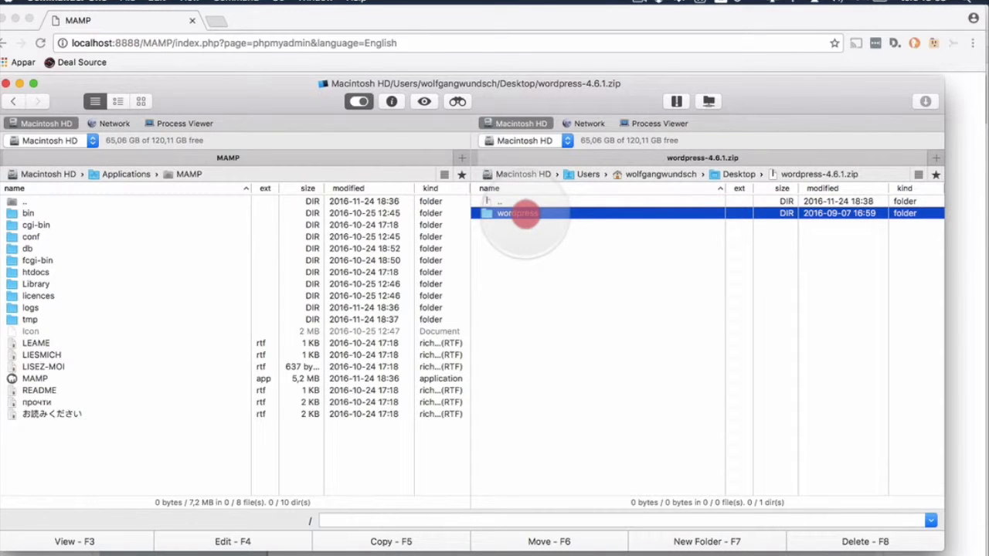
left_click_drag(515, 217, 74, 279)
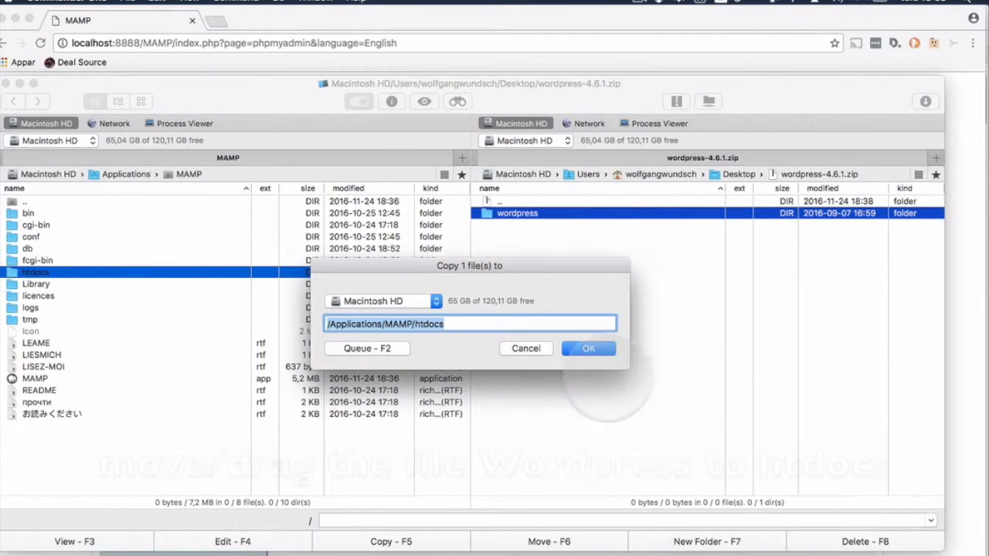
left_click(588, 348)
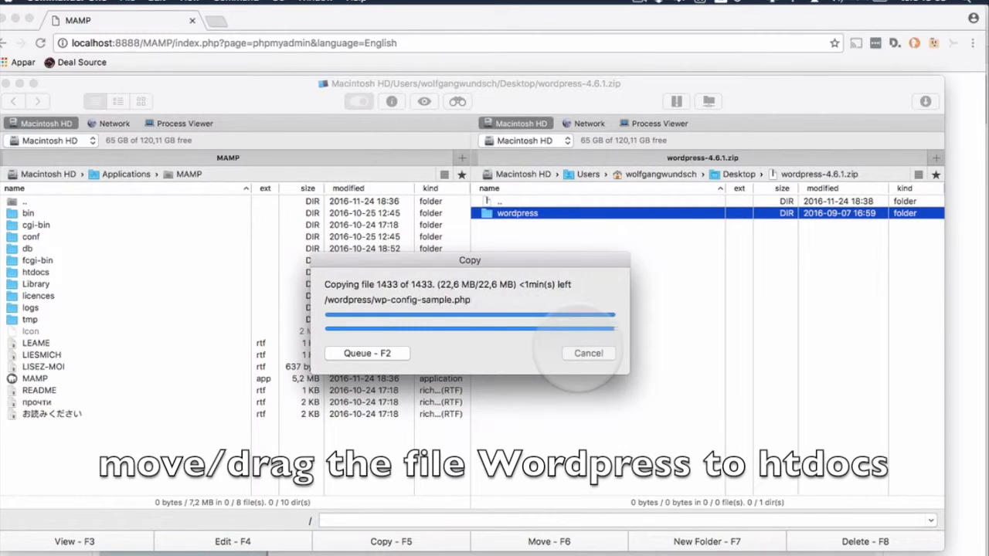
Step: Open htdocs to verify the copied wordpress folder, then return to the MAMP folder
left_click(35, 272)
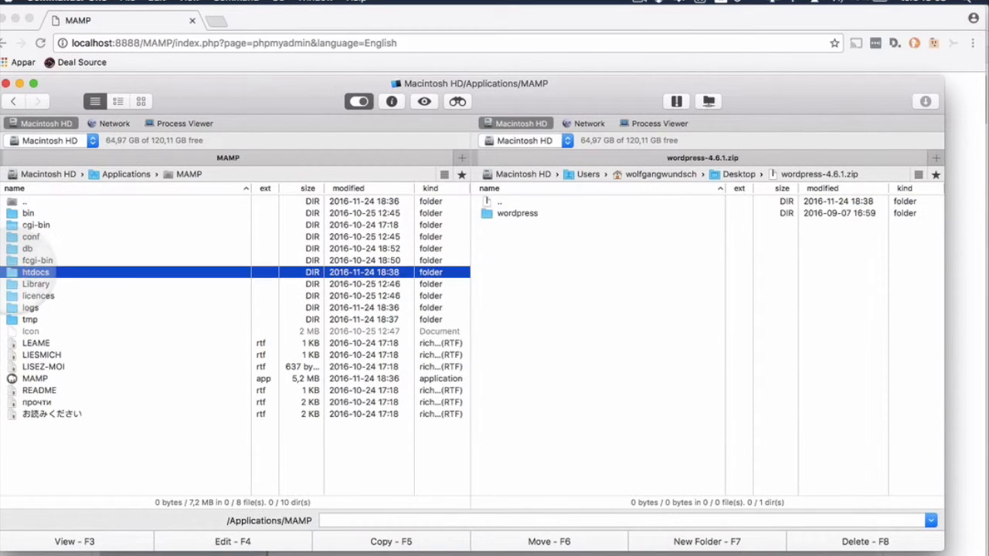
left_click(25, 271)
left_click(27, 271)
double_click(23, 272)
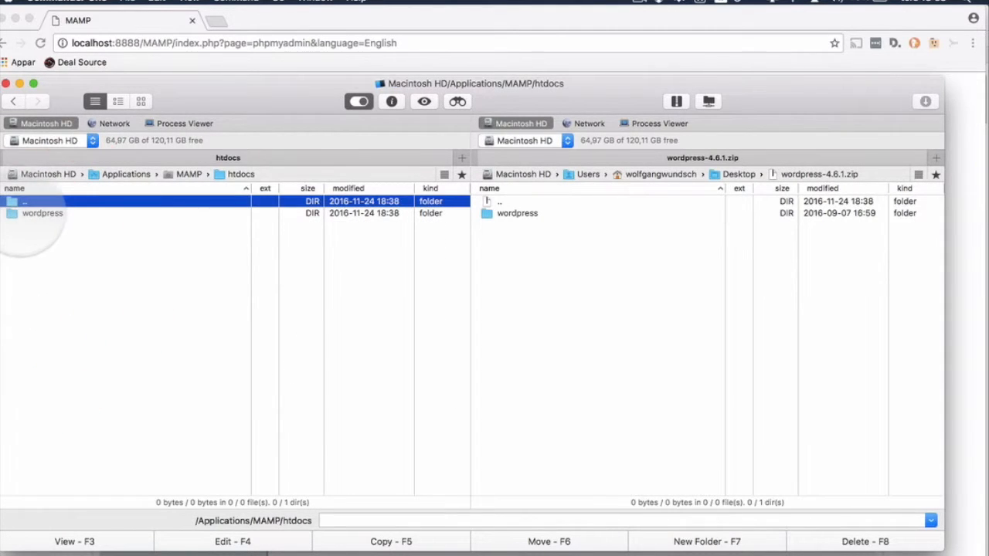
double_click(23, 203)
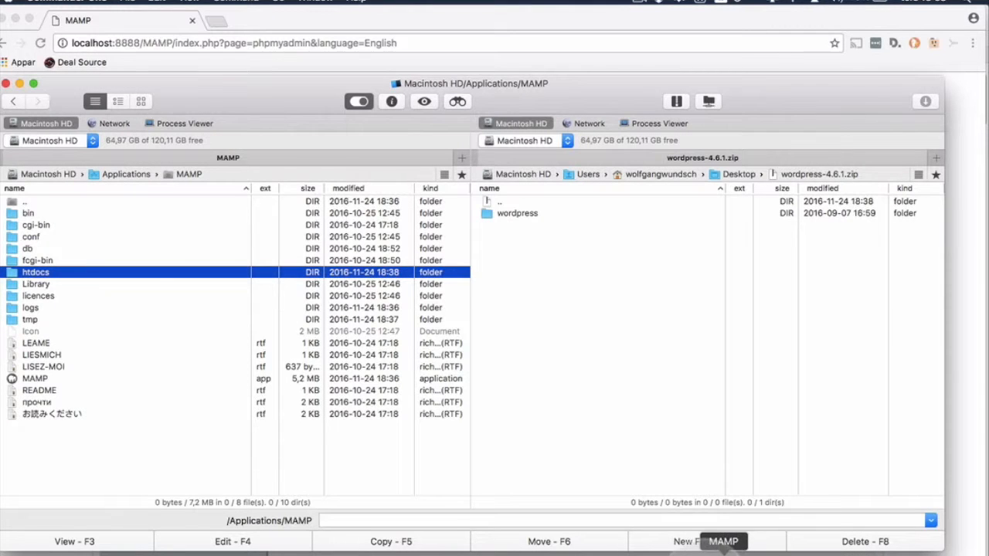
Step: Open the MAMP WebStart page, then trim its address to localhost:8888 and load it
left_click(709, 550)
left_click(203, 265)
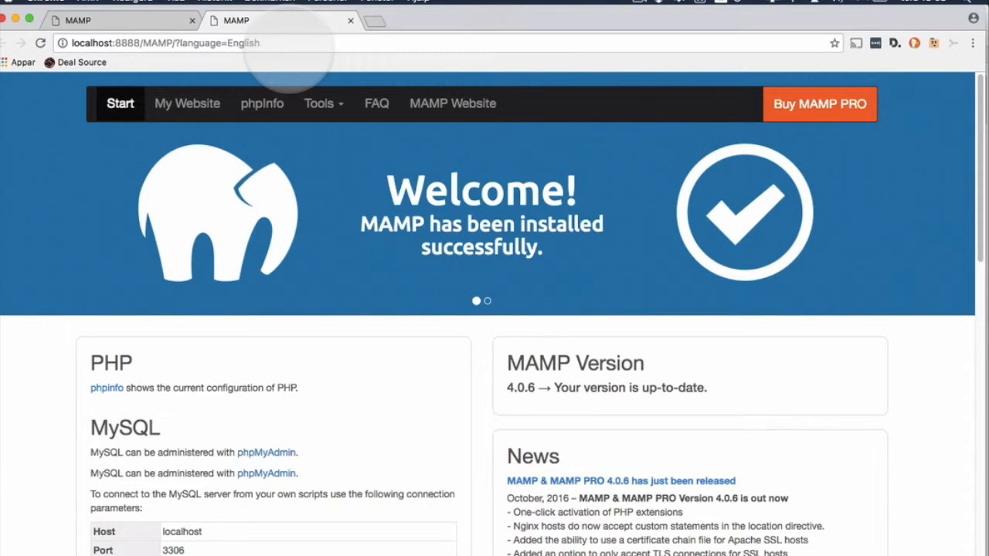
left_click(286, 45)
left_click(286, 44)
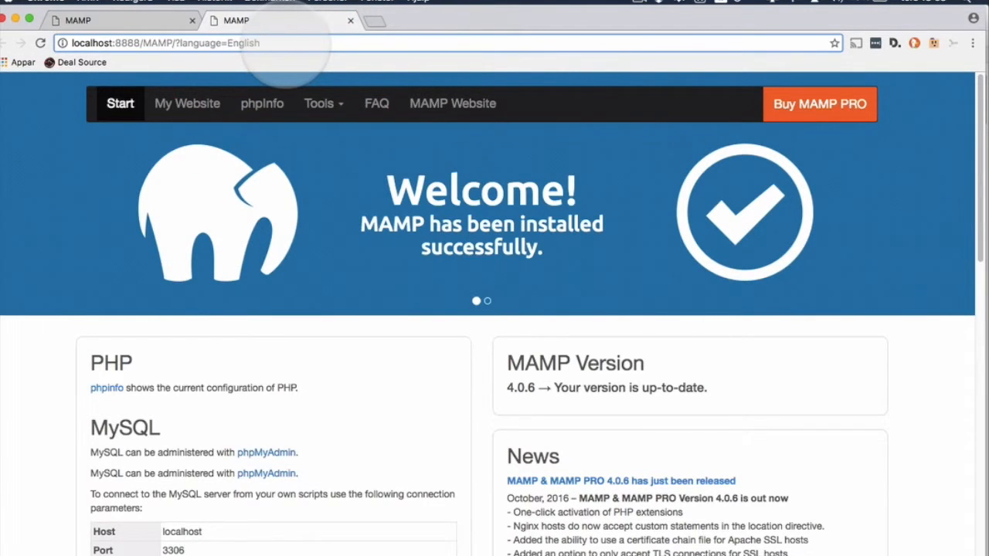
key("BackSpace")
key("BackSpace")
key("BackSpace")
key("BackSpace")
key("BackSpace")
key("BackSpace")
key("BackSpace")
key("BackSpace")
key("BackSpace")
key("BackSpace")
key("BackSpace")
key("BackSpace")
key("BackSpace")
key("BackSpace")
key("BackSpace")
key("BackSpace")
key("BackSpace")
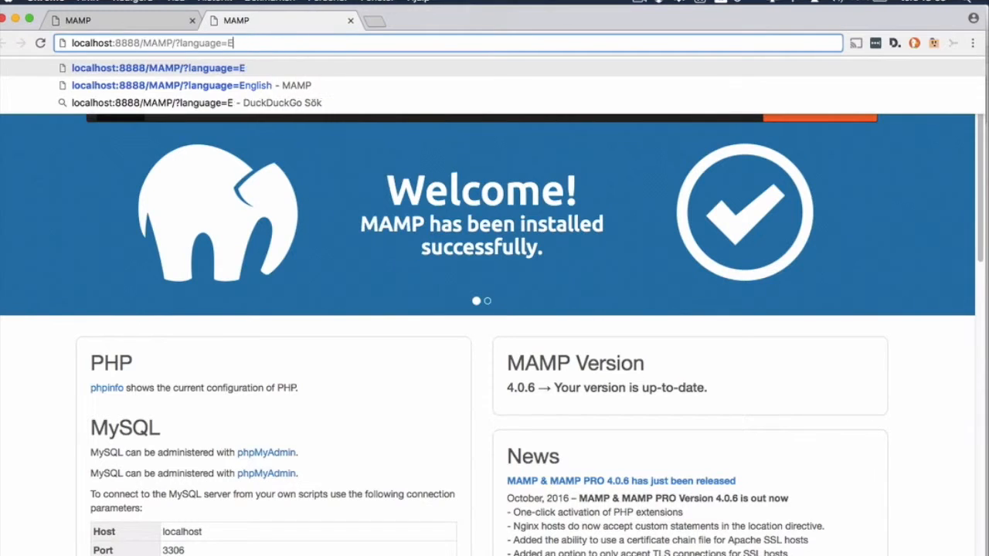
key("BackSpace")
key("BackSpace")
key("BackSpace")
key("BackSpace")
key("BackSpace")
key("BackSpace")
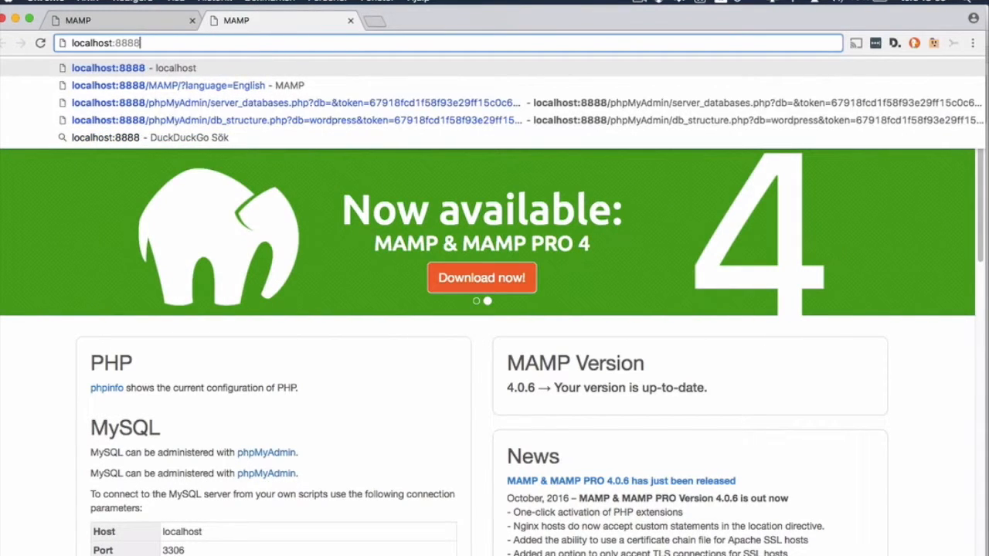
key("Return")
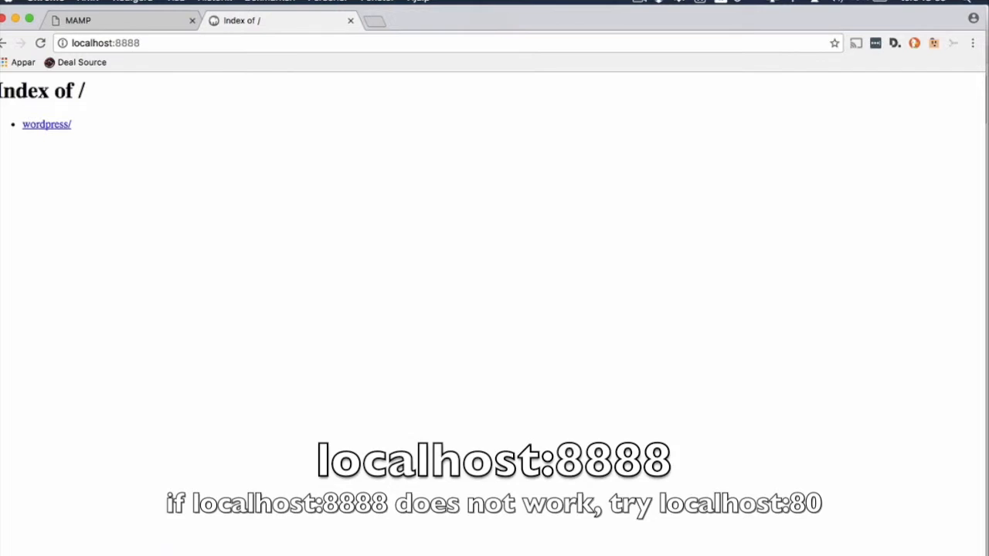
Step: Open wordpress/, keep English (United States), and proceed to the database details form
left_click(46, 124)
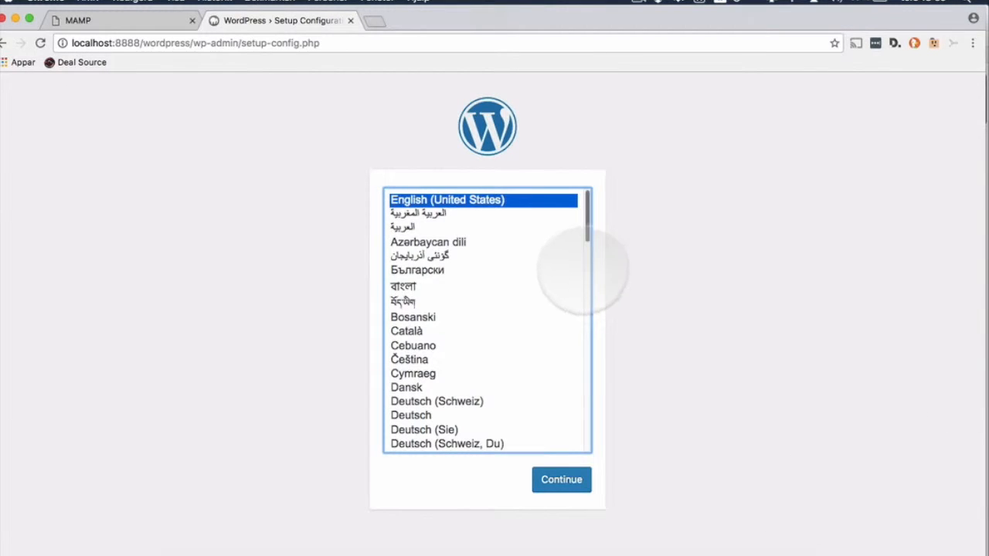
left_click(559, 479)
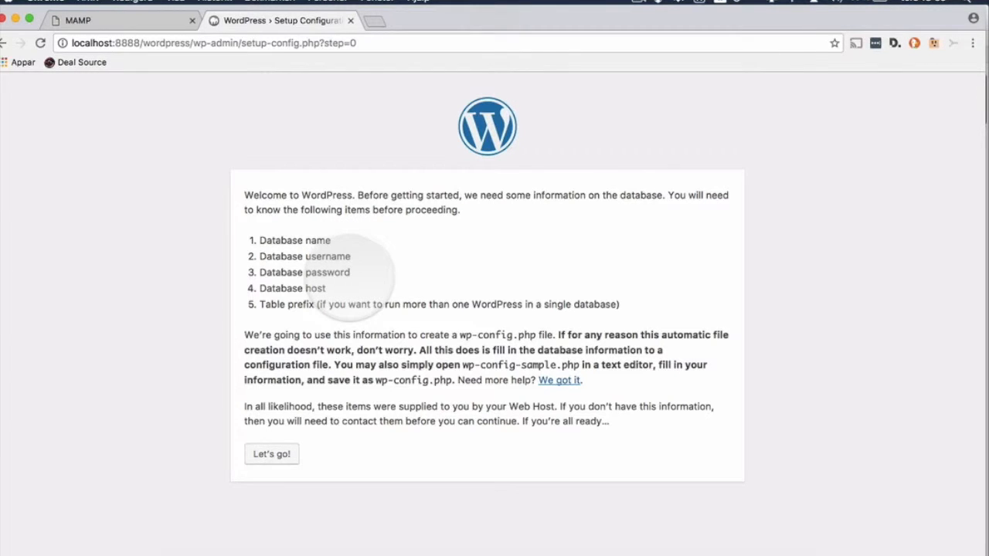
left_click(279, 456)
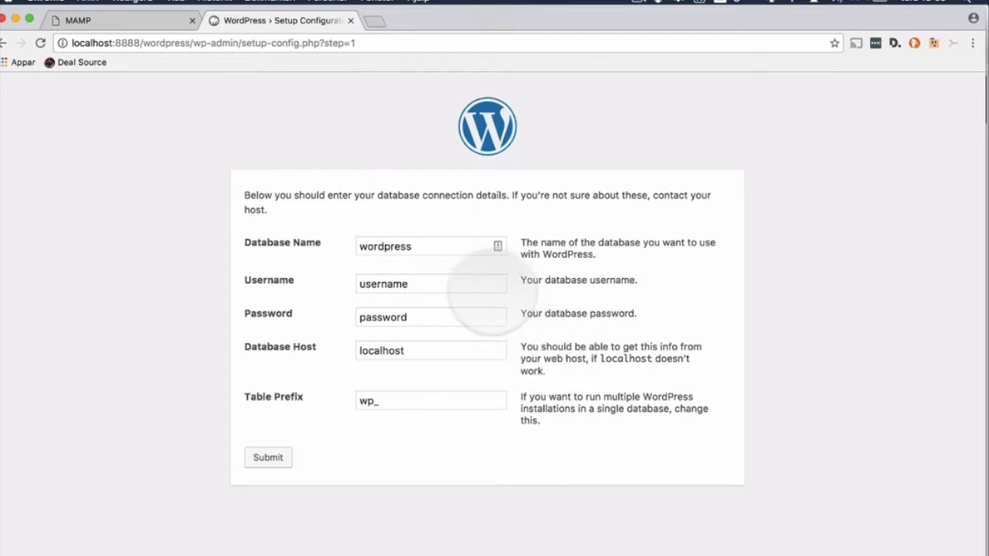
Step: Enter the MAMP default database username and password, submit them, and run the install
left_click_drag(421, 286, 342, 272)
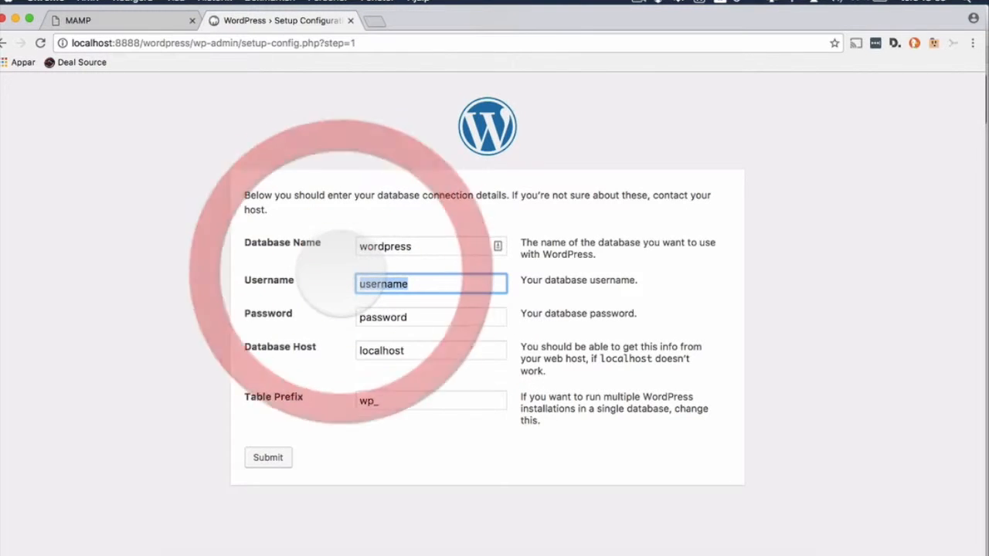
type("root")
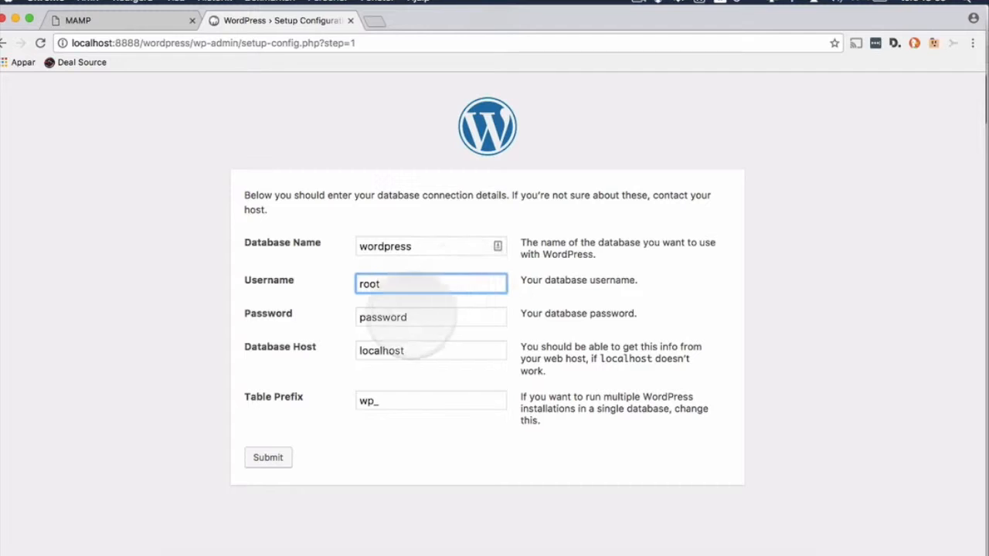
left_click_drag(425, 316, 309, 301)
type("root")
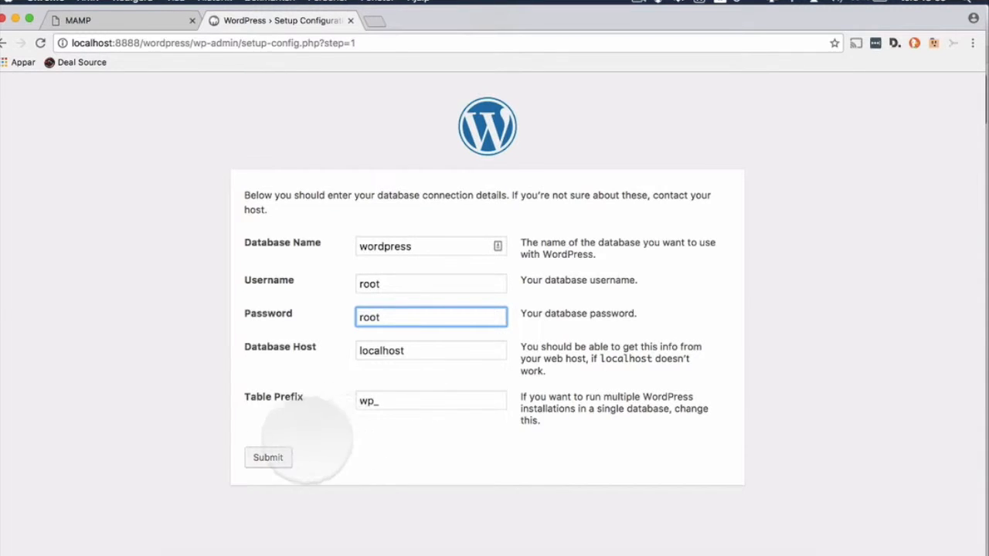
left_click(270, 457)
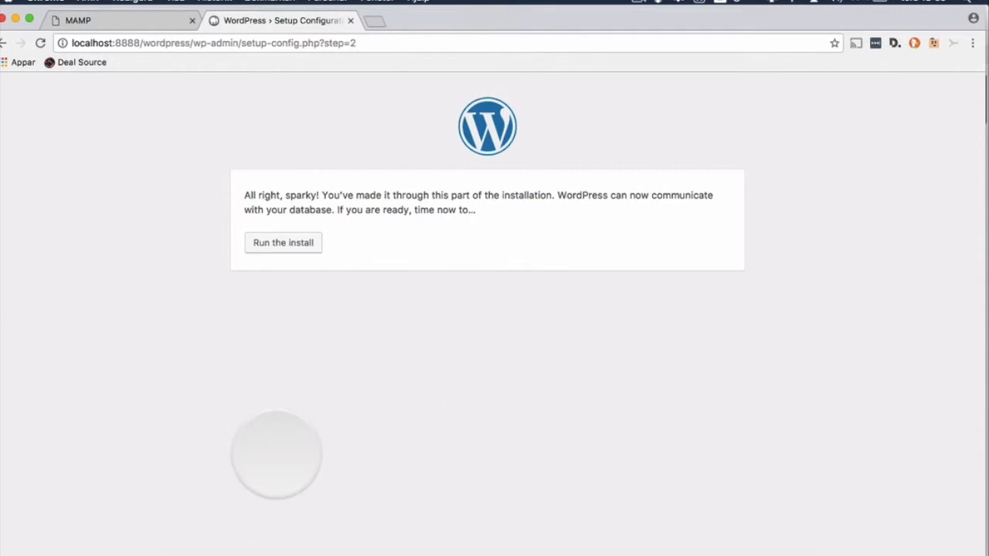
left_click(285, 244)
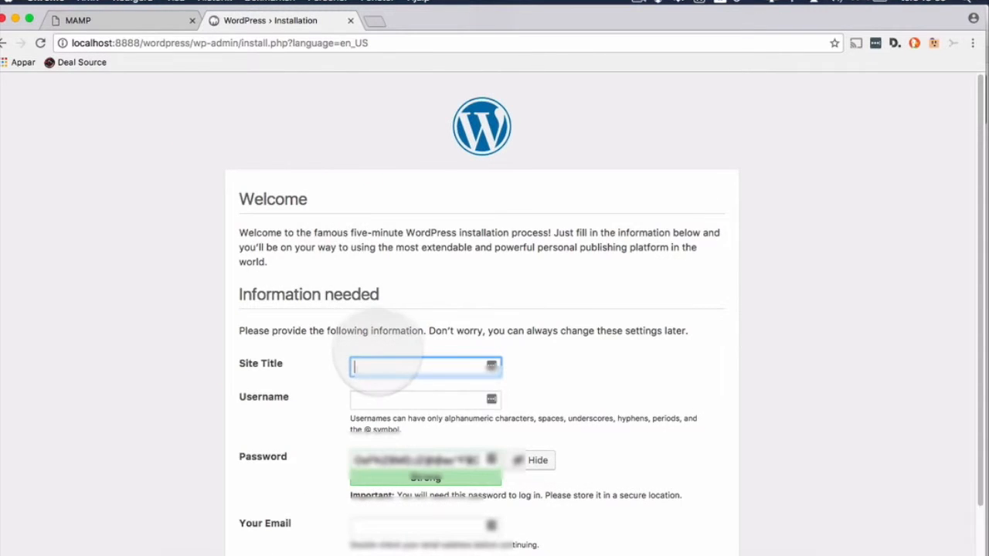
Step: Enter 'Test' as the site title and fill in the admin username
left_click(374, 363)
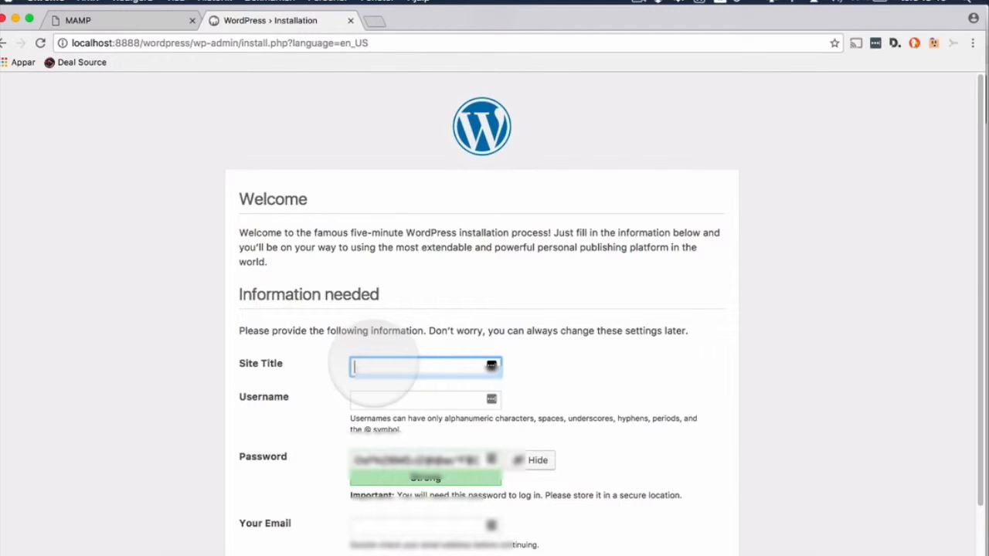
type("Test")
left_click(388, 401)
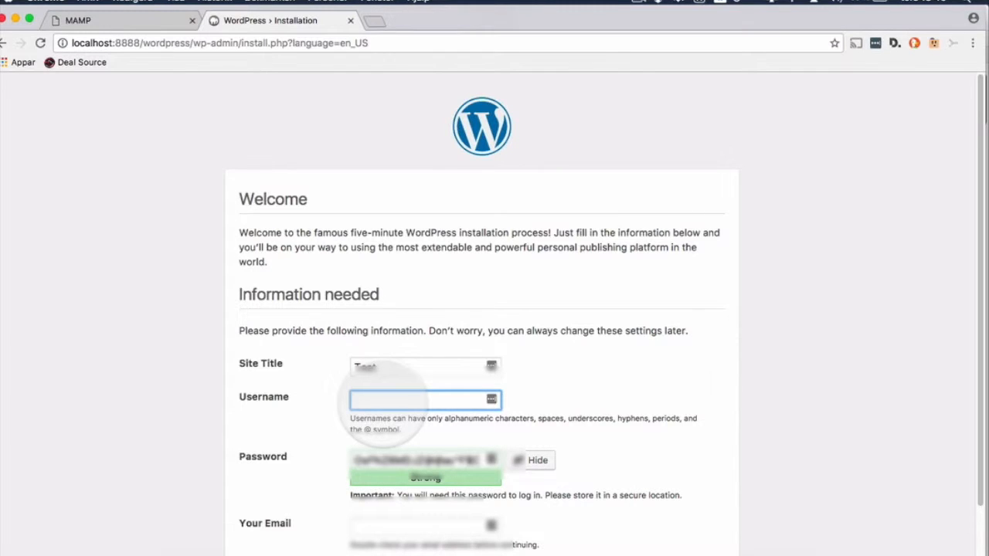
type("wolfgang")
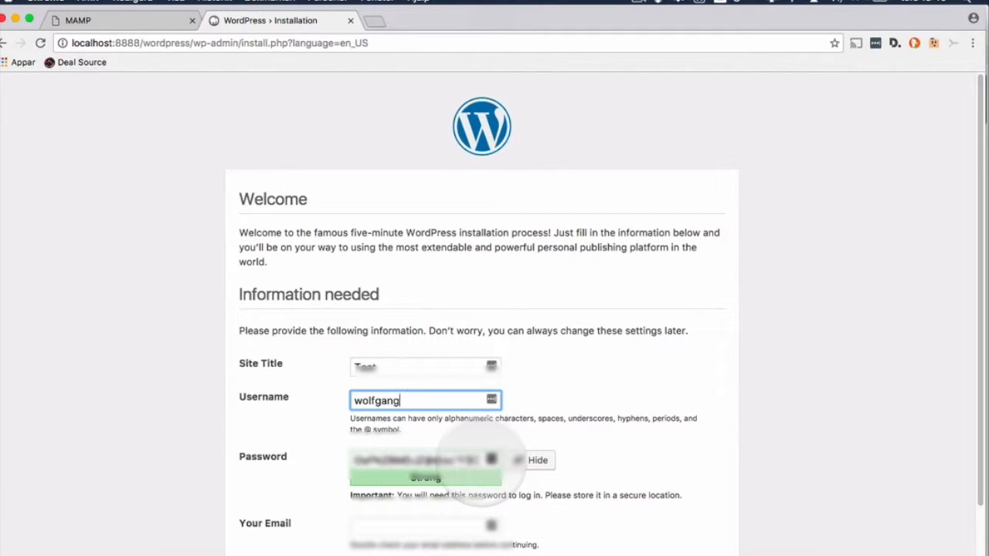
Step: Copy the generated password, pick the admin e-mail from autocomplete, and install WordPress
left_click_drag(483, 466, 365, 459)
right_click(366, 459)
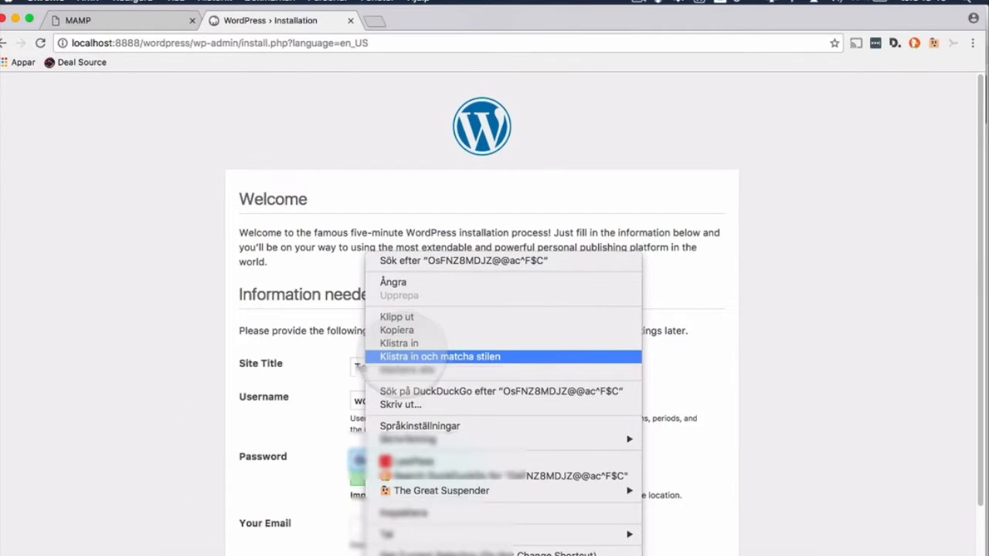
left_click(397, 331)
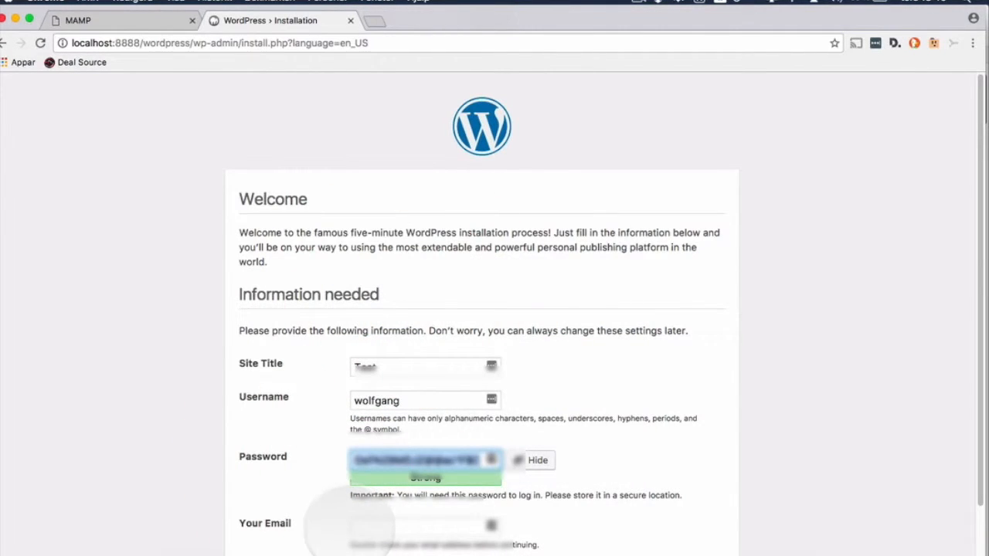
left_click(359, 527)
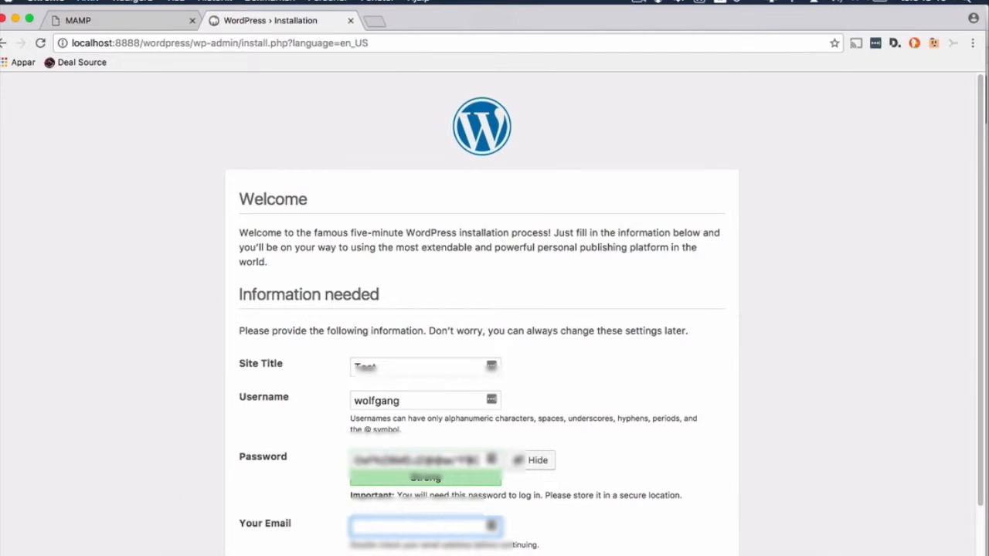
type("wo")
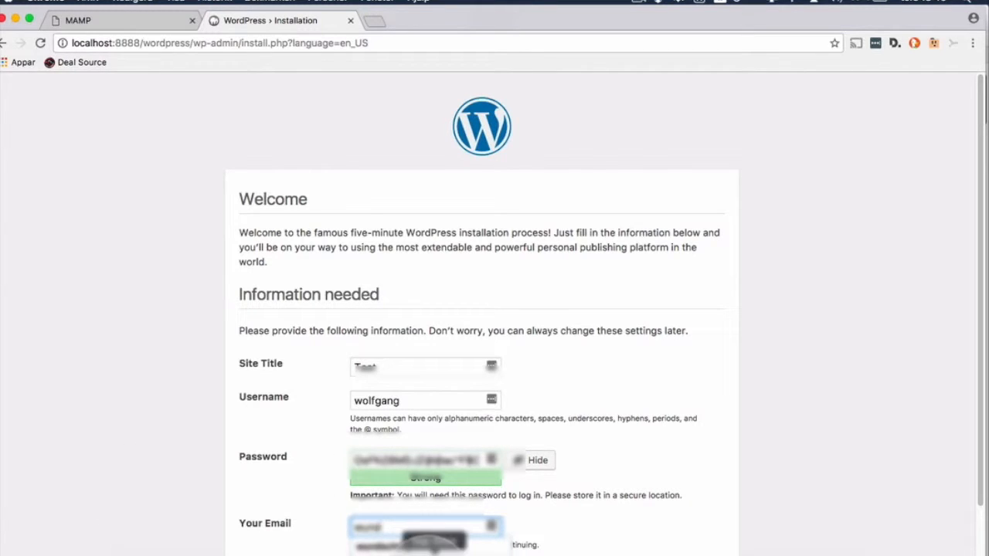
left_click(425, 545)
scroll(684, 474, "down", 3)
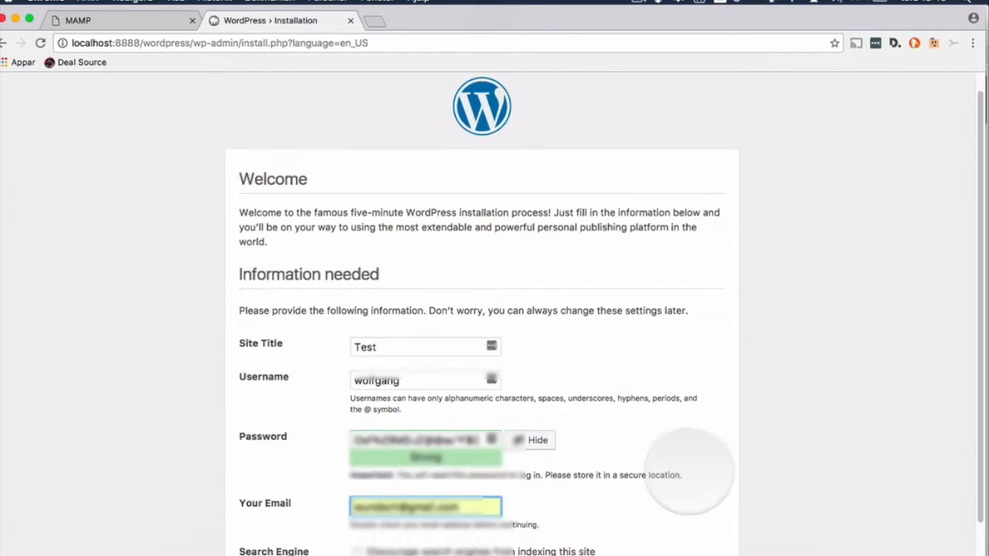
left_click(246, 535)
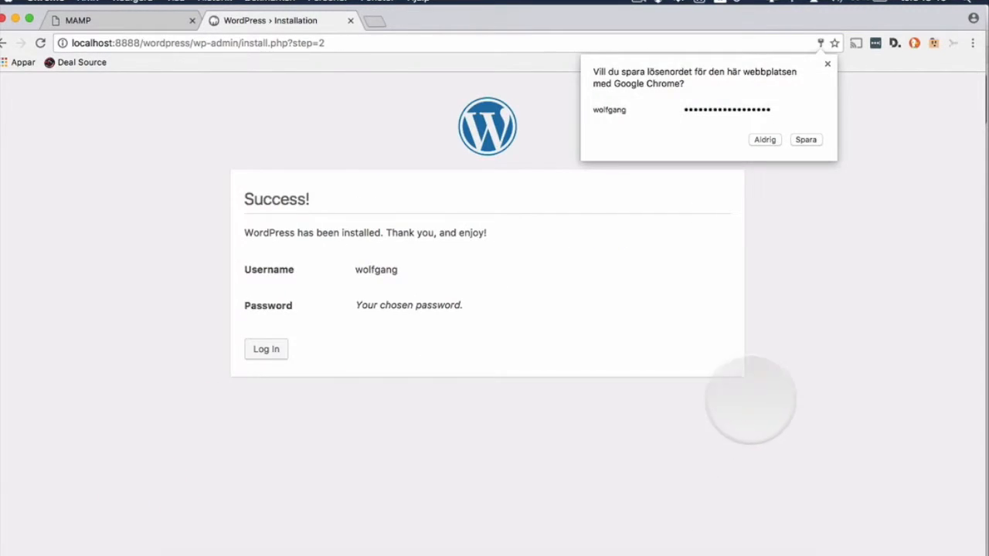
Step: Decline Chrome's password saving and log in with the new admin username and password
left_click(765, 140)
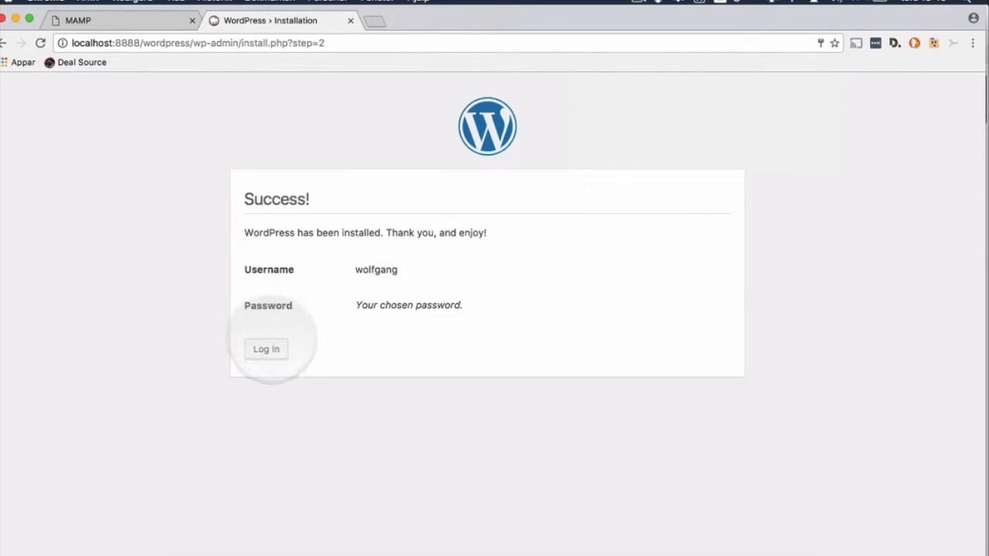
left_click(269, 349)
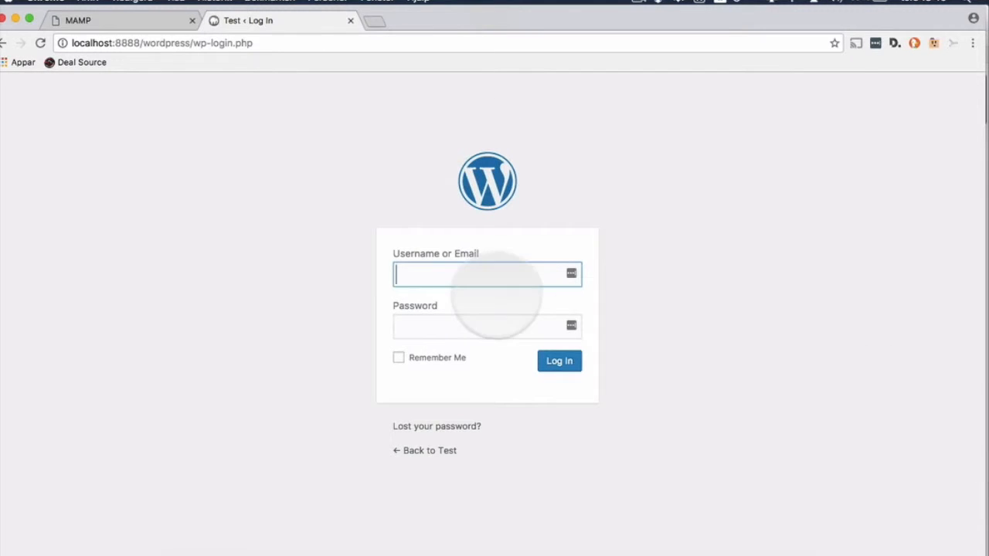
type("wolfgang")
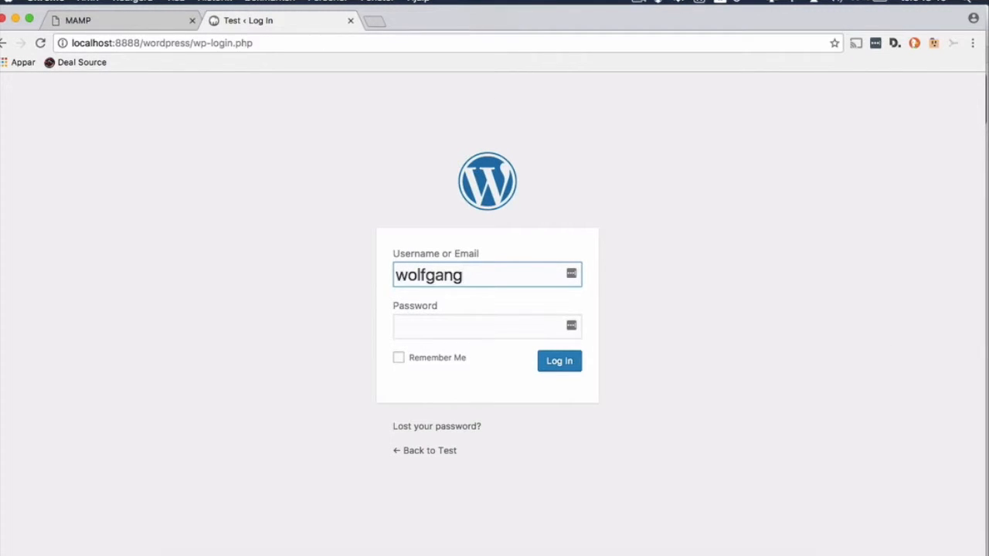
left_click(464, 331)
type("••••••••••••••••")
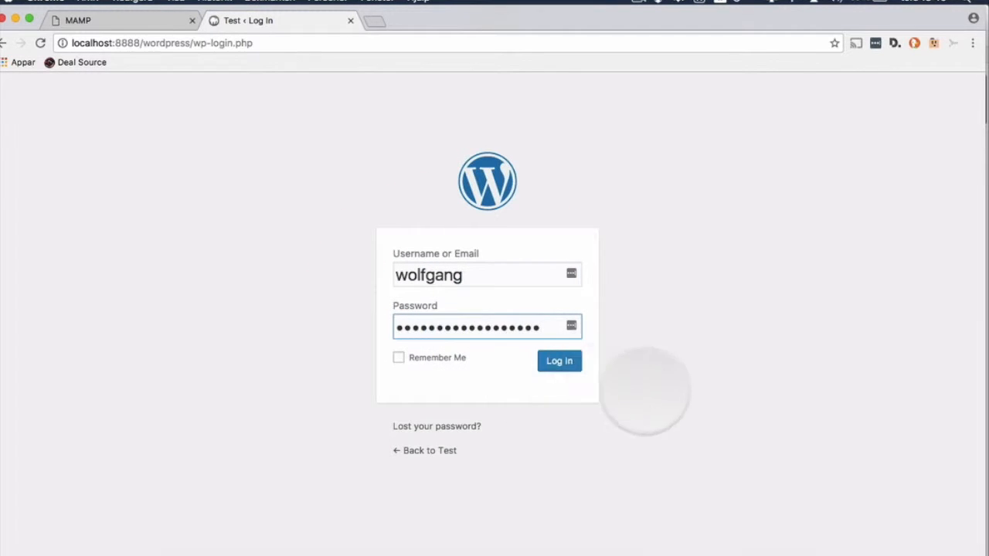
left_click(559, 361)
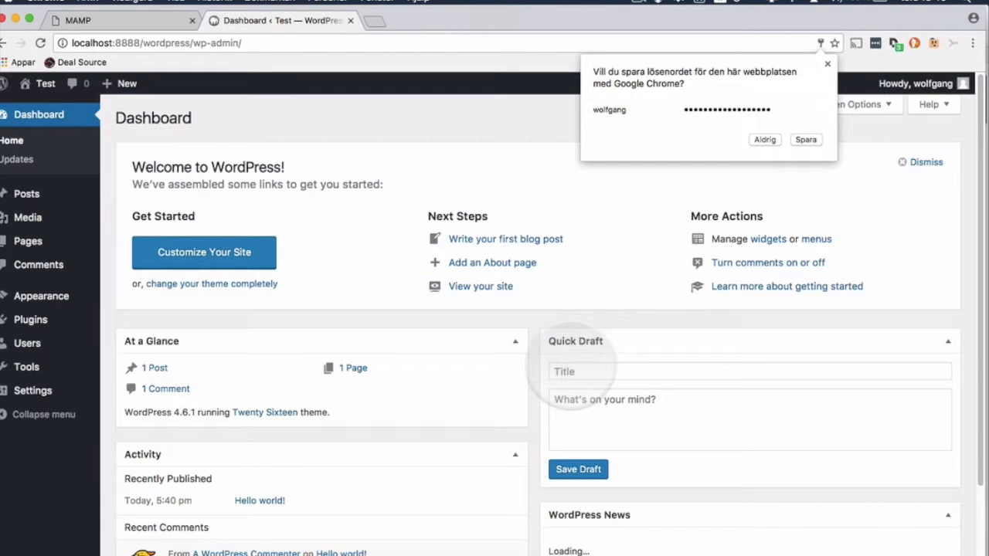
Step: Dismiss the save-password prompt and go to Plugins > Add New
left_click(828, 63)
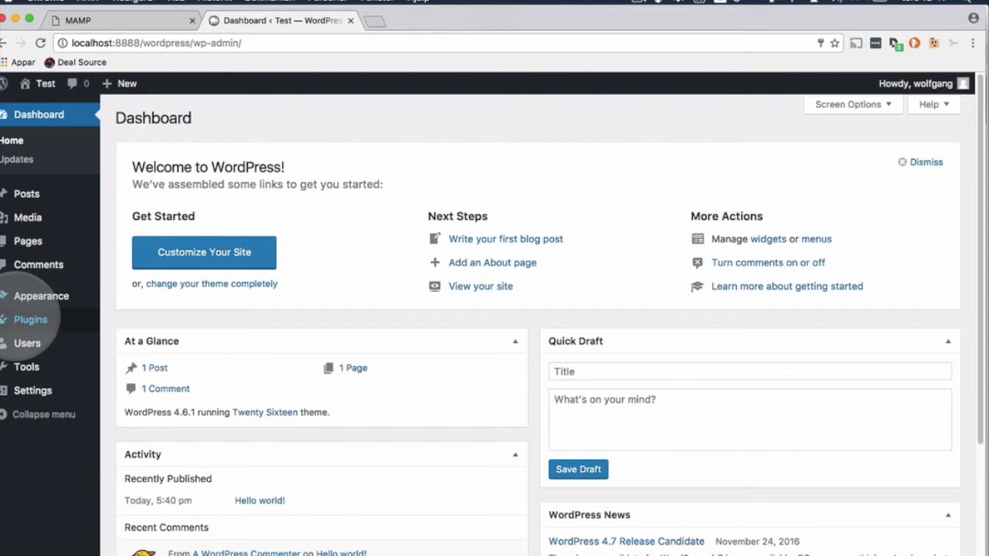
mouse_move(31, 321)
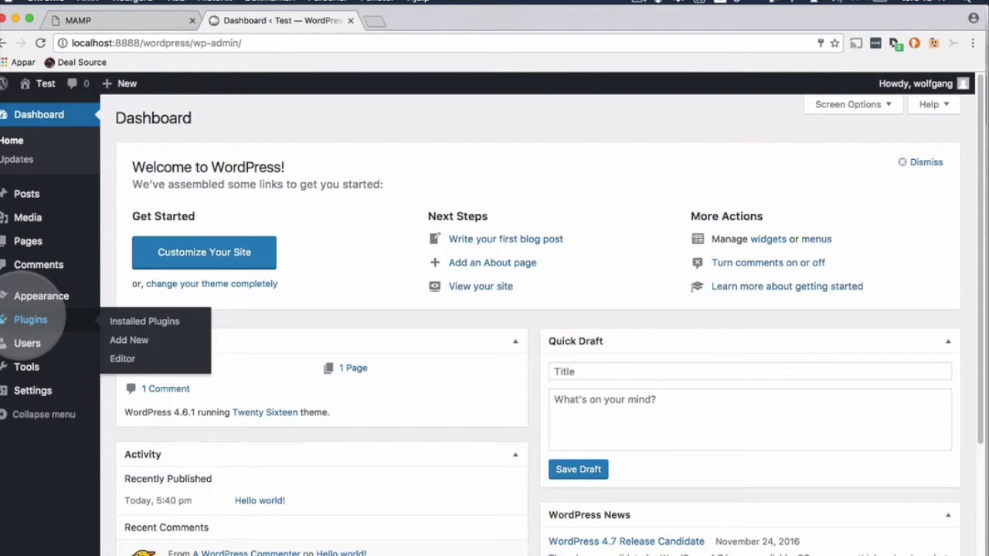
left_click(117, 340)
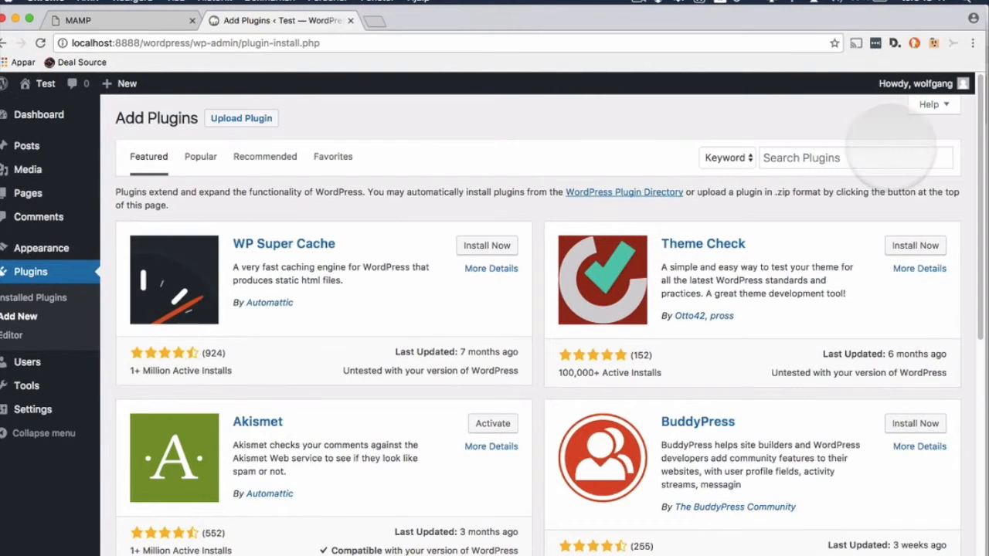
Step: Search the plugin directory for 'elementor', then install and activate Elementor Page Builder
left_click(820, 156)
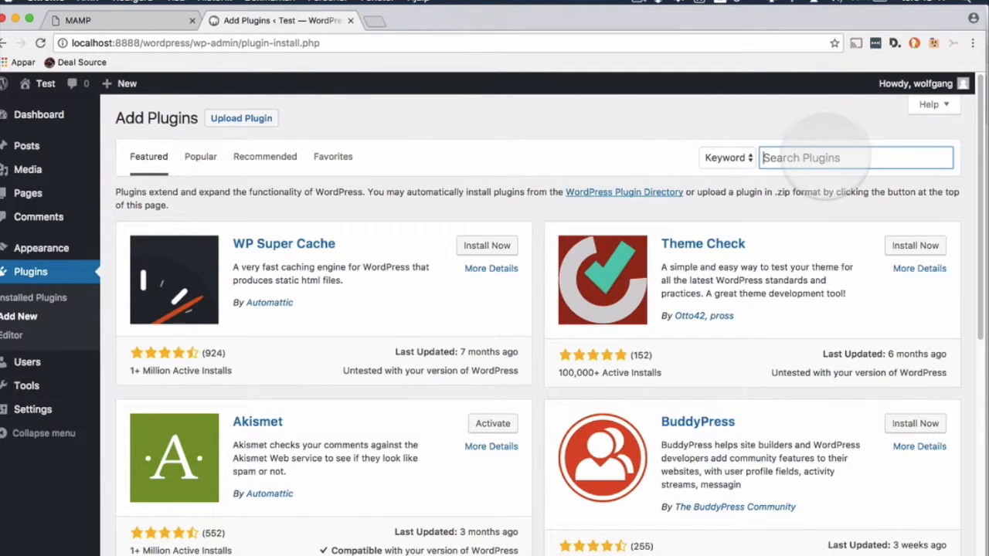
type("ele")
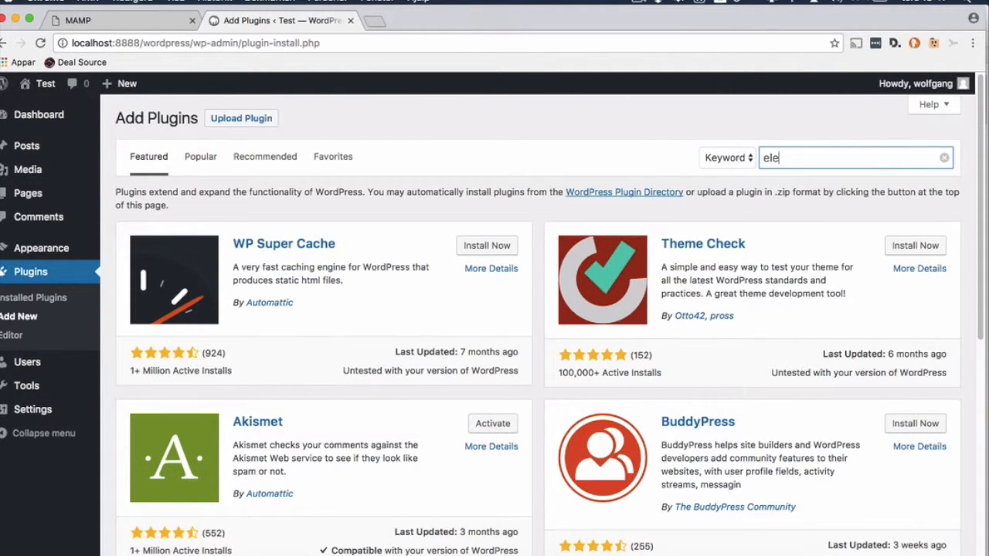
type("mentor")
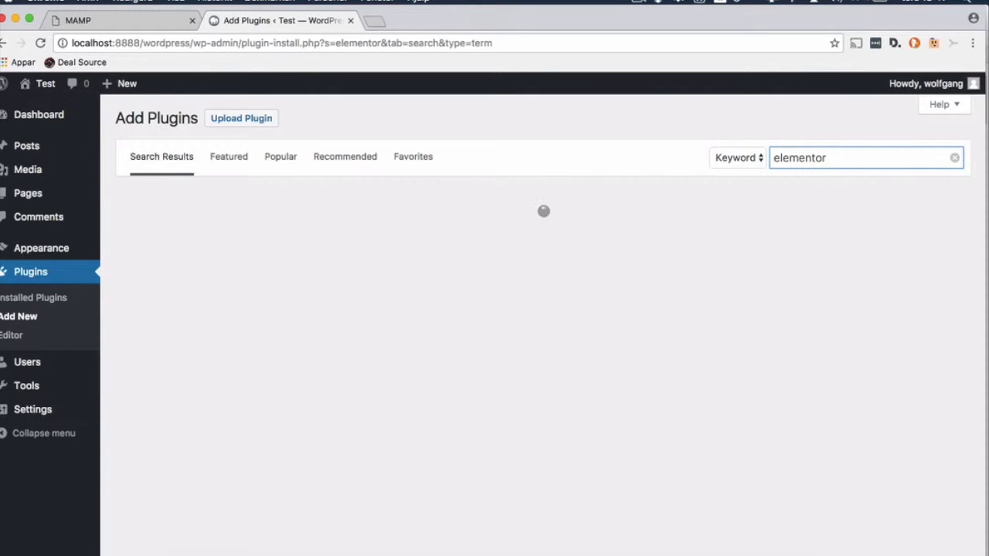
left_click(825, 156)
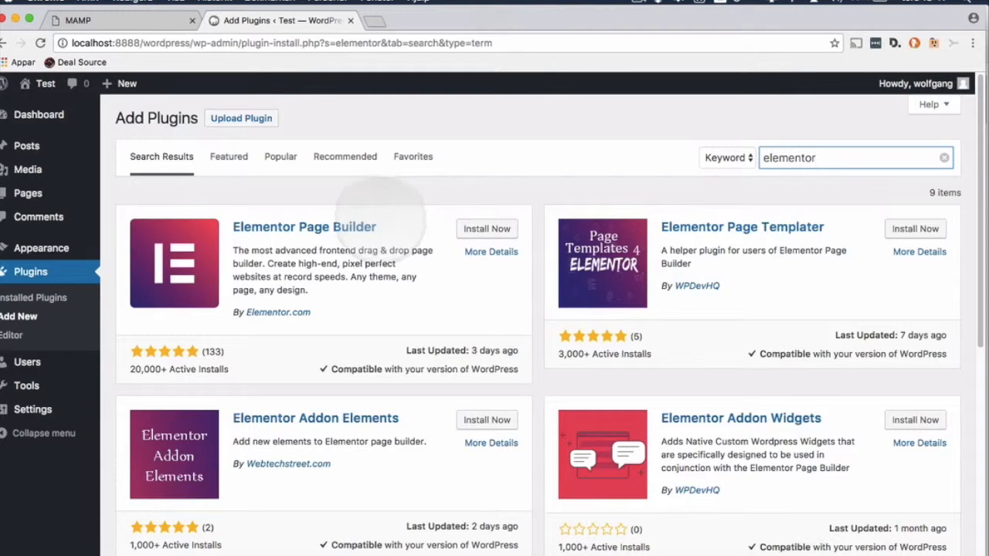
left_click(494, 228)
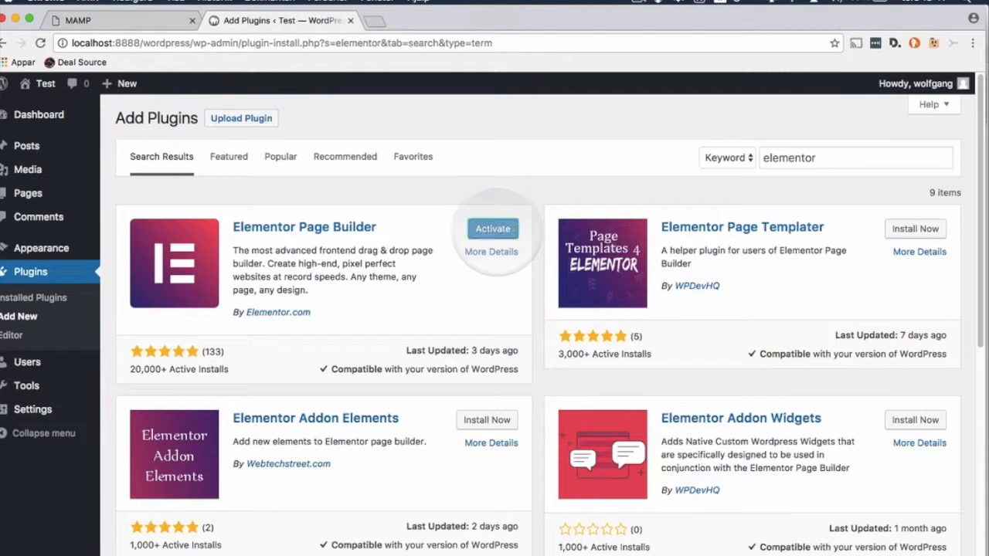
left_click(493, 229)
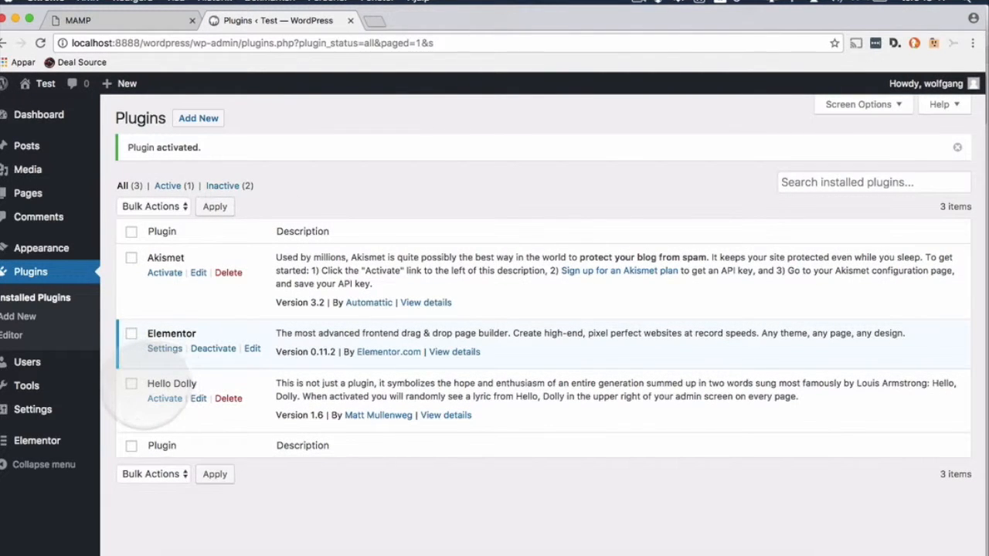
Step: Delete the Hello Dolly plugin, confirming removal of its data
left_click(131, 384)
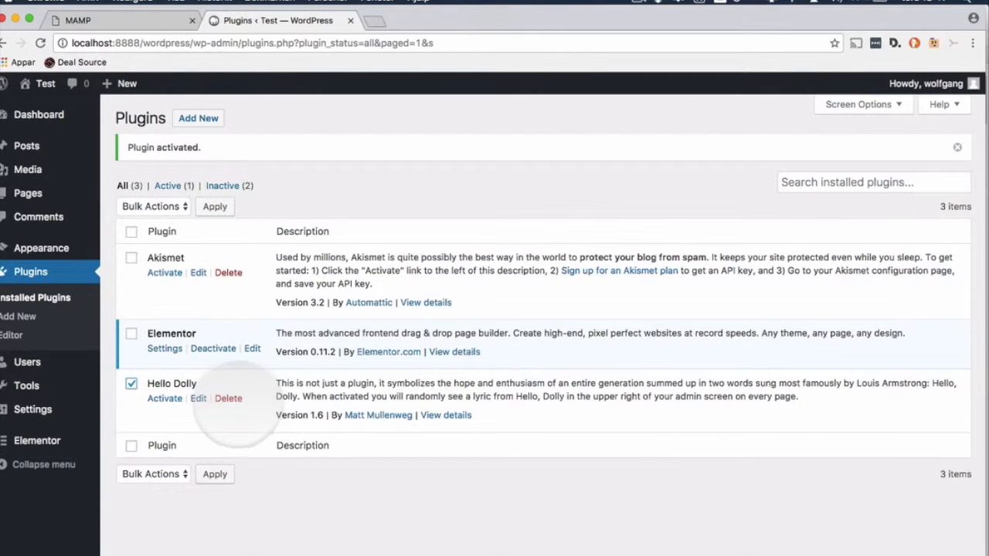
left_click(229, 398)
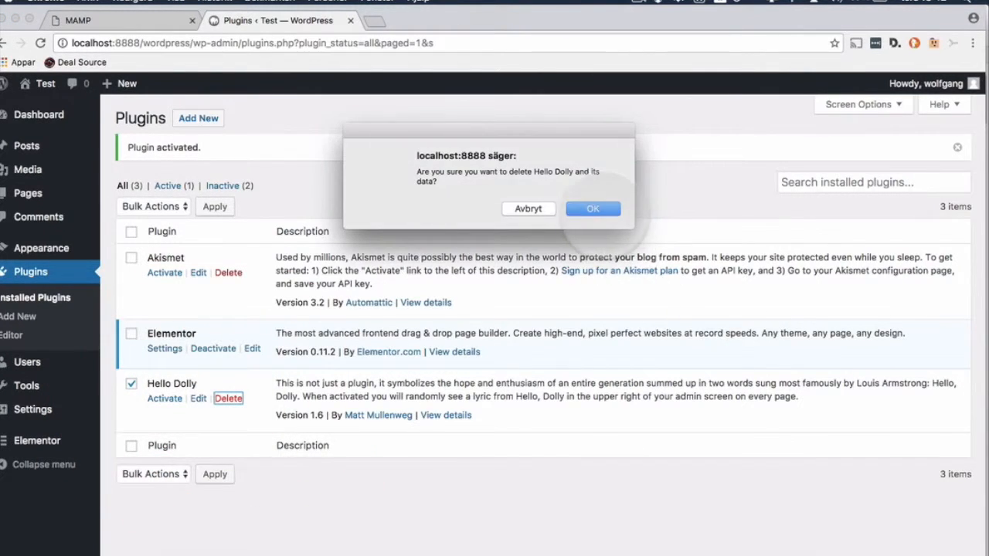
left_click(602, 207)
Step: Return to Add Plugins and search the directory for 'broken link'
left_click(203, 118)
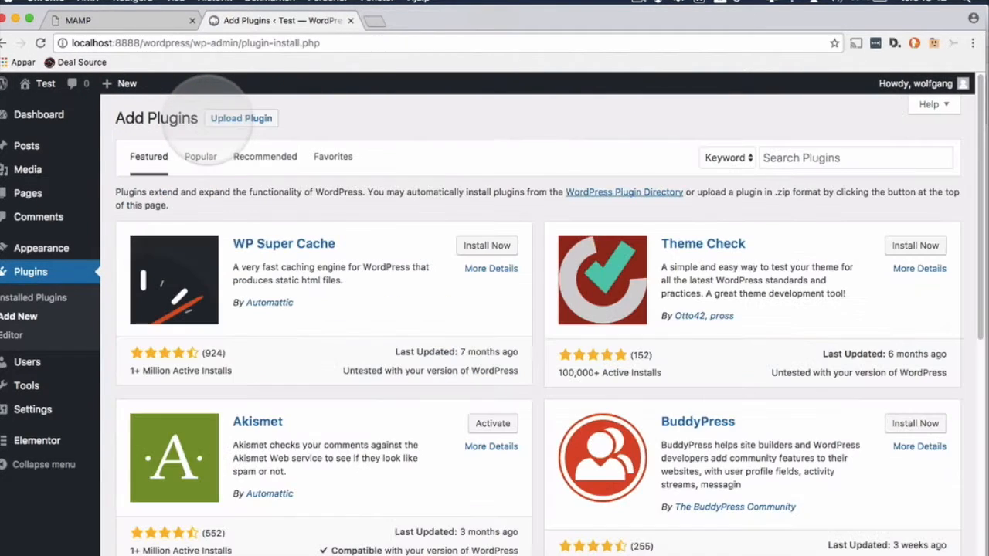
left_click(773, 159)
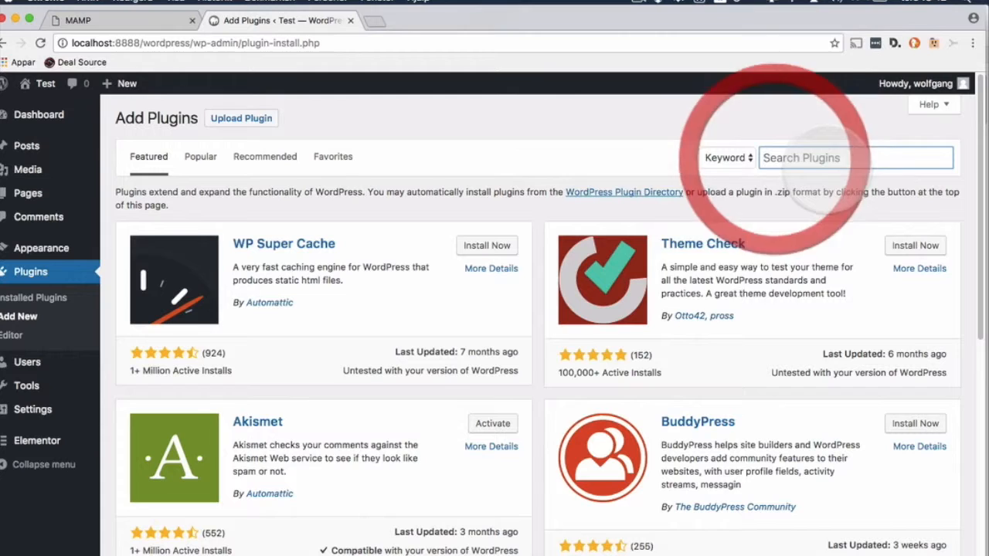
type("broken lin")
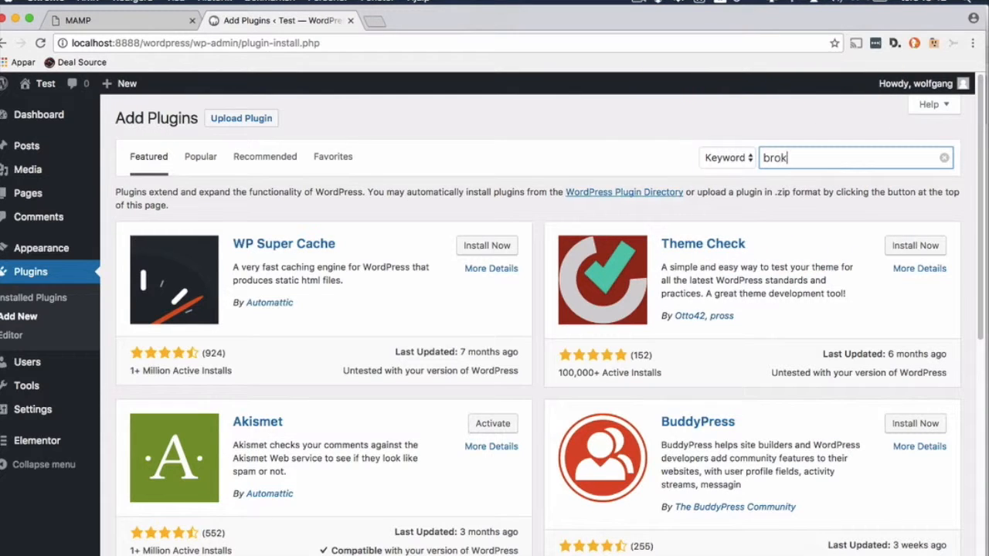
type("k")
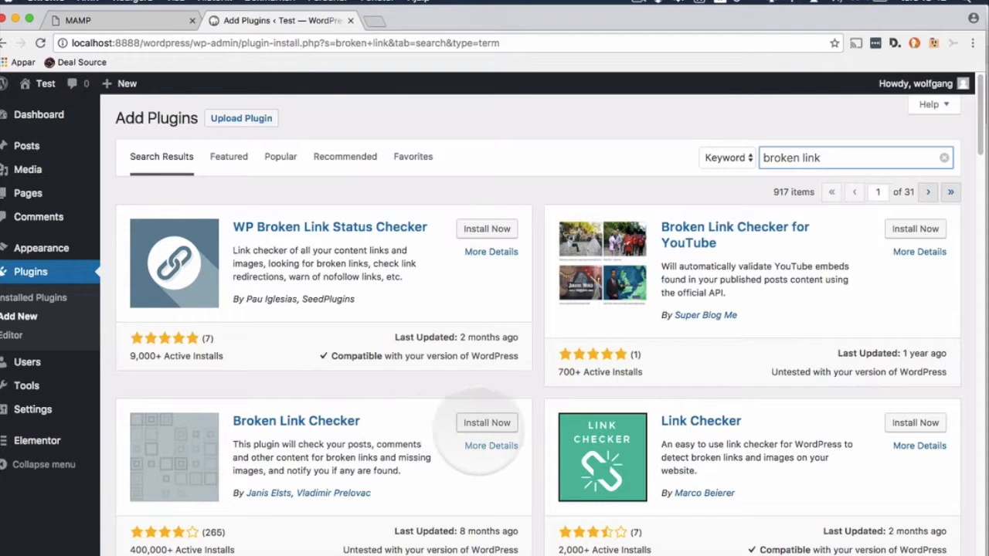
Step: Install and activate Broken Link Checker from the 'broken link' search results
left_click(487, 422)
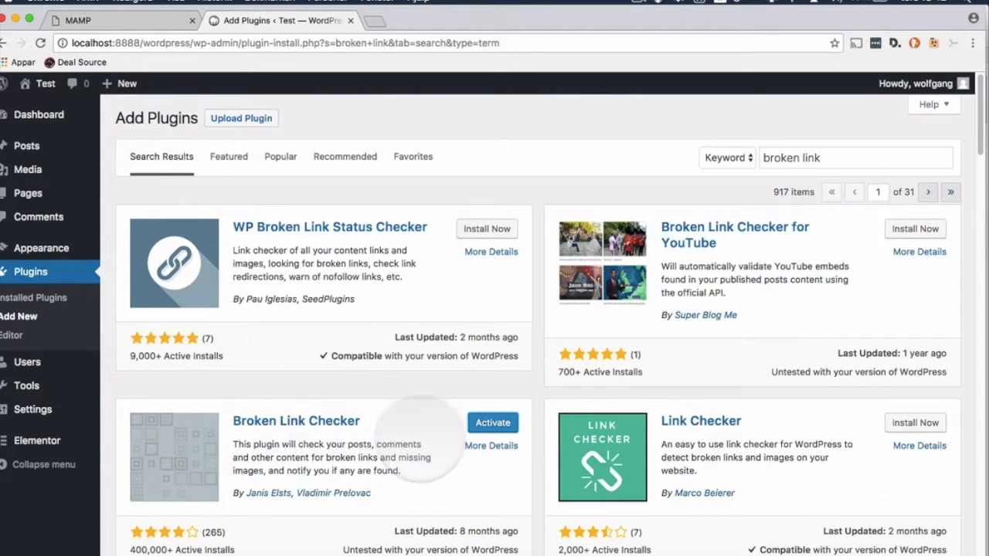
left_click(491, 423)
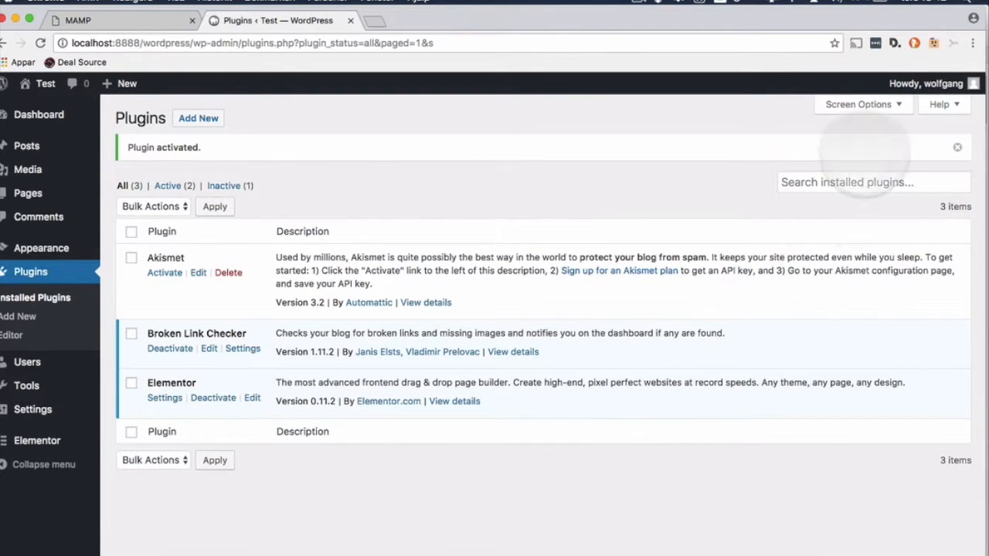
Step: Search the installed plugins for 'seo friendly'
left_click(840, 181)
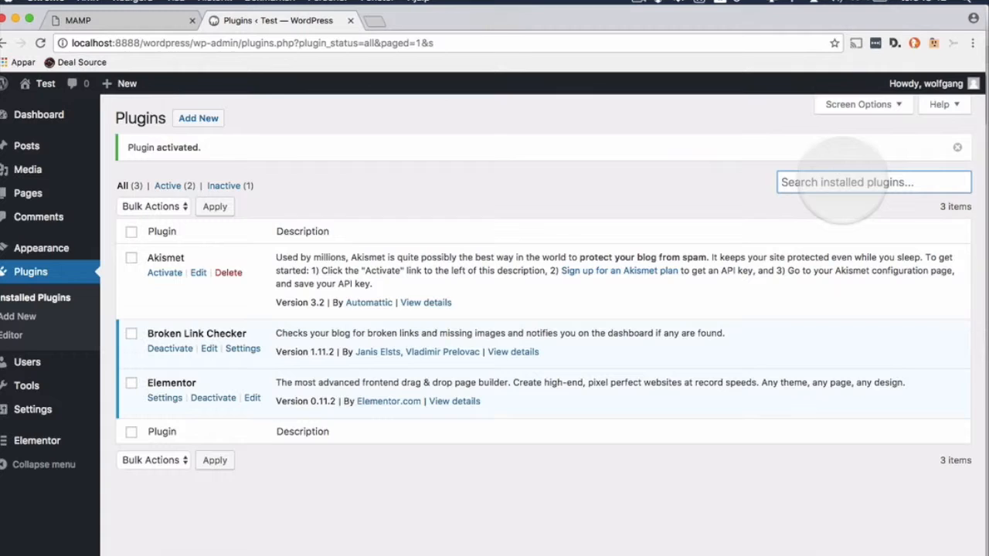
type("se")
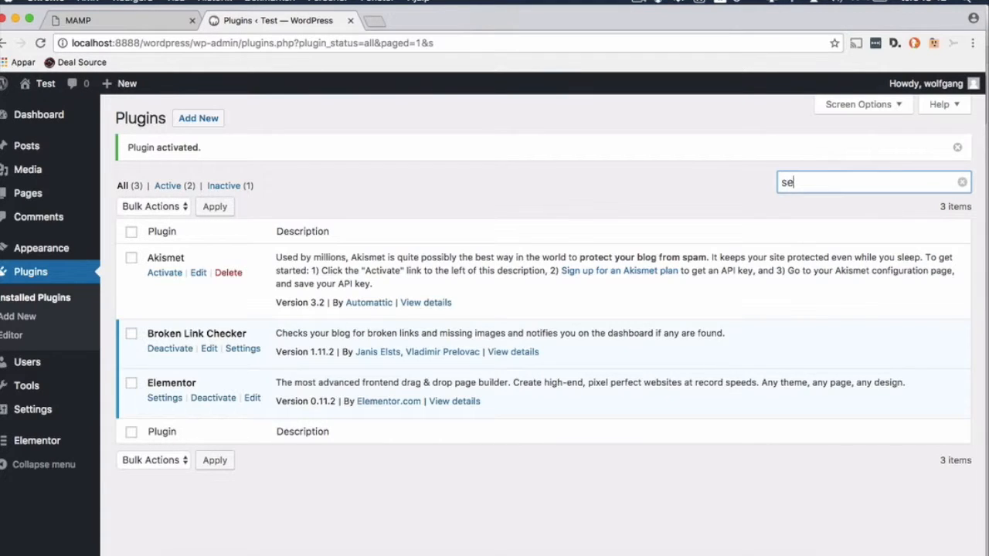
type("o fri")
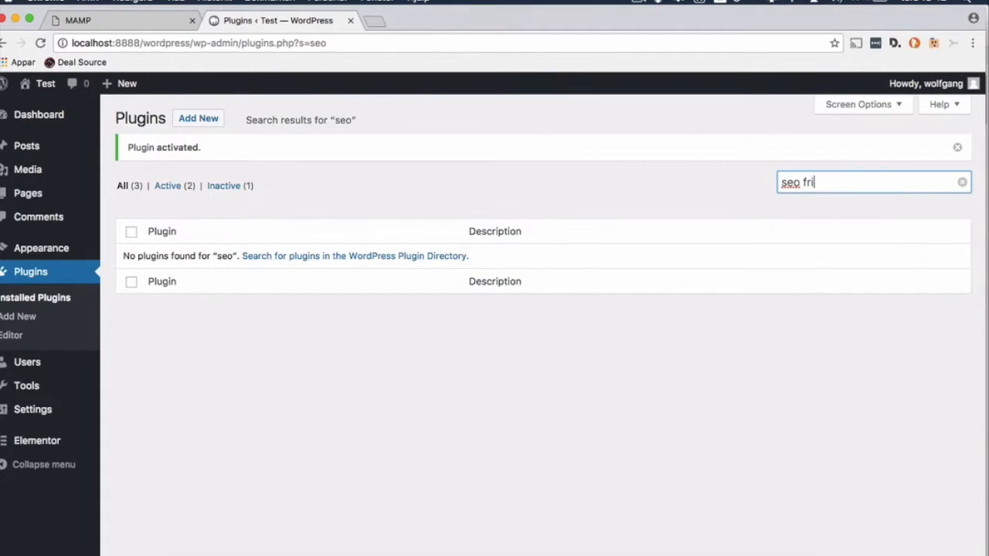
type("endly")
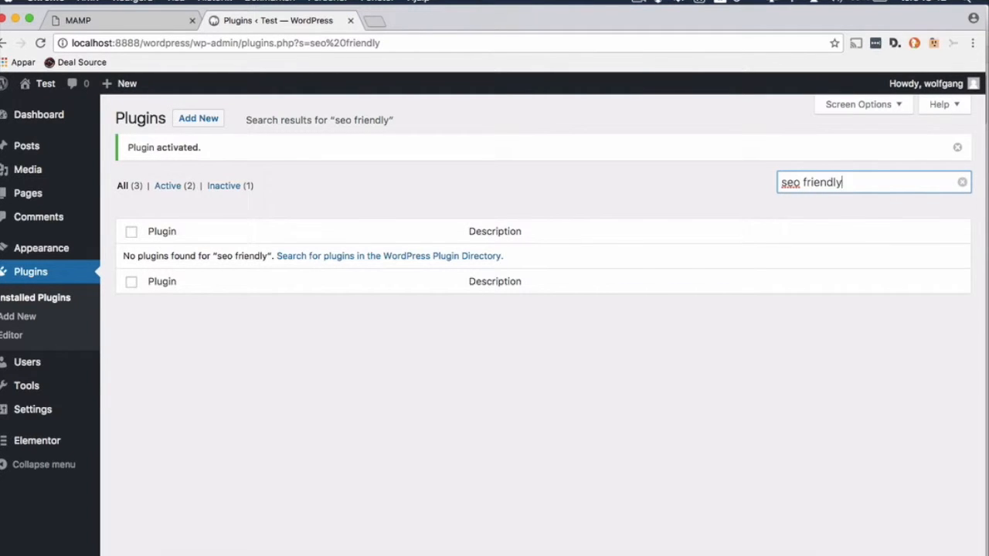
left_click(850, 183)
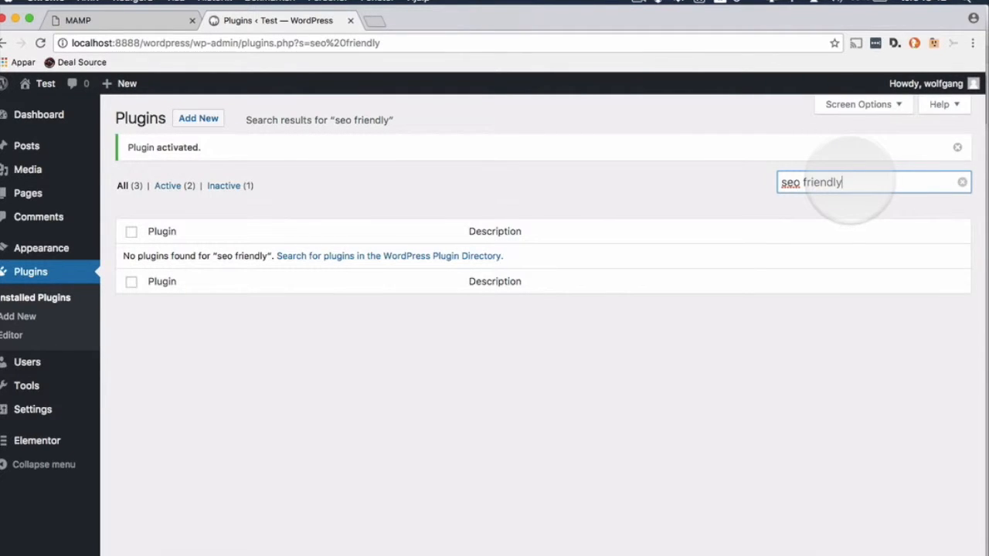
Step: Search the directory for 'seo friendly', then install and activate SEO Friendly Images
left_click(199, 118)
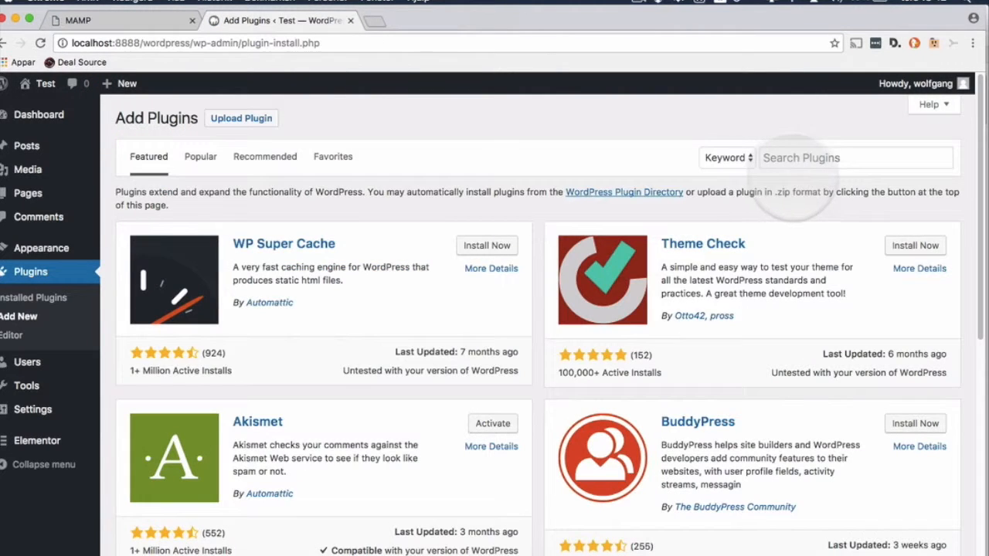
left_click(850, 158)
type("seo friendlu")
key("BackSpace")
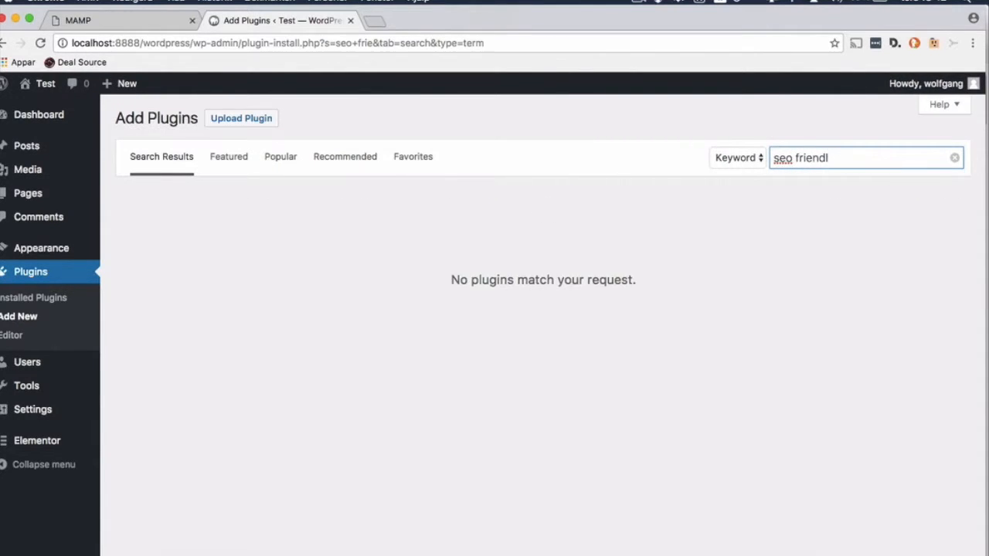
type("y")
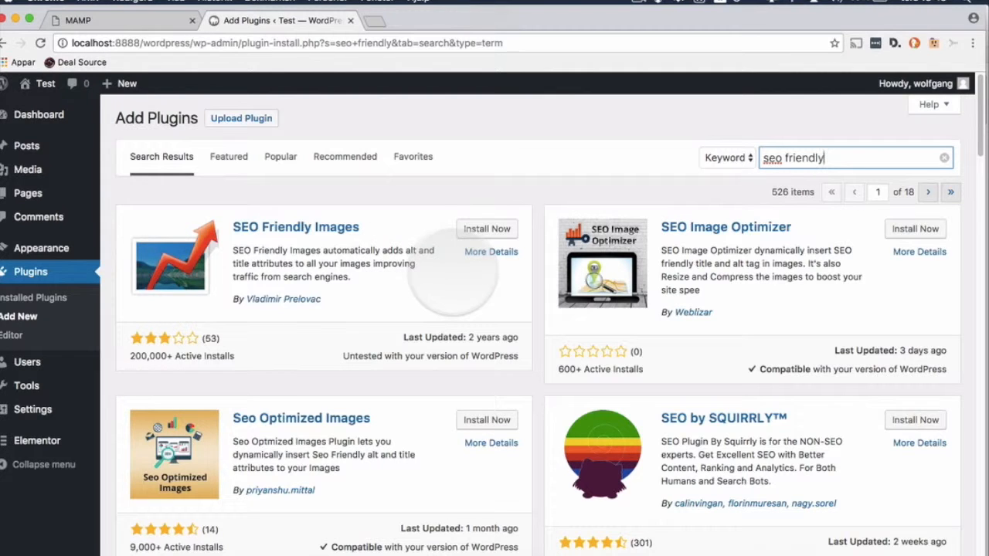
left_click(482, 229)
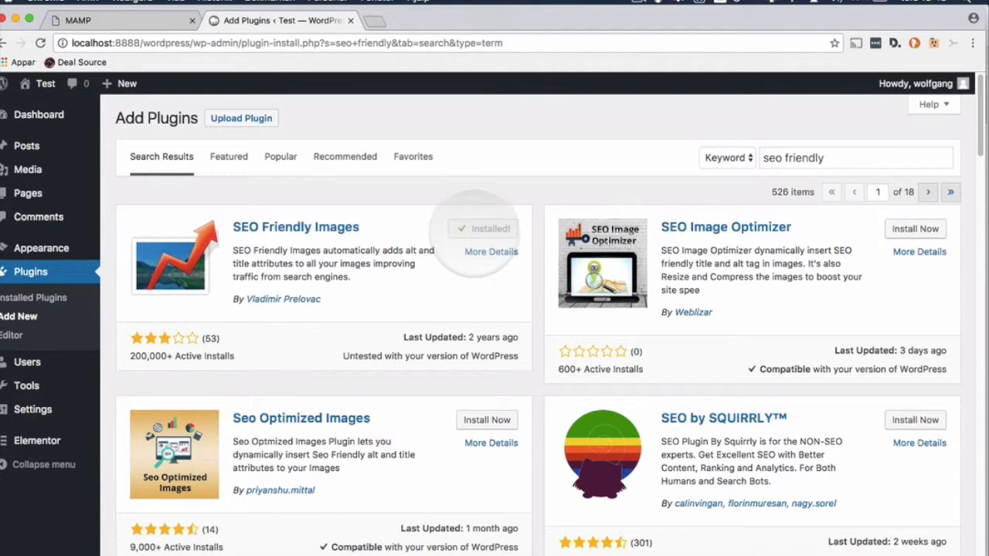
left_click(479, 229)
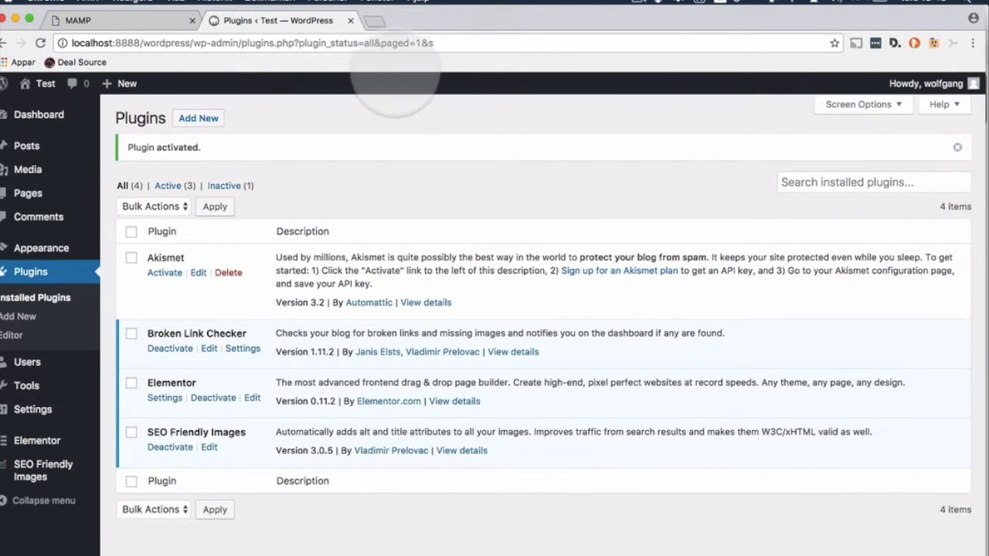
Step: Search the directory for 'easy updates manager', then install and activate Easy Updates Manager
left_click(198, 118)
left_click(818, 159)
left_click(819, 164)
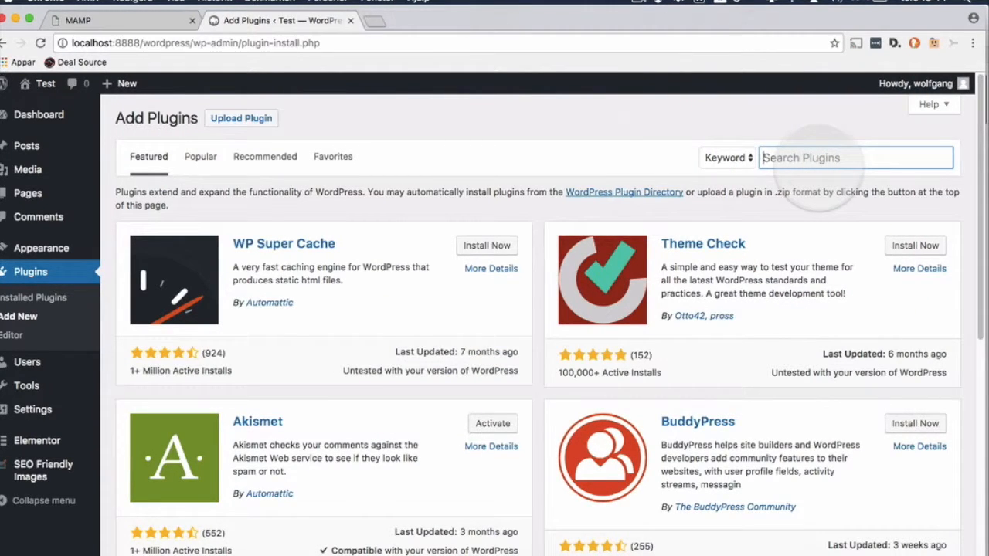
type("eas")
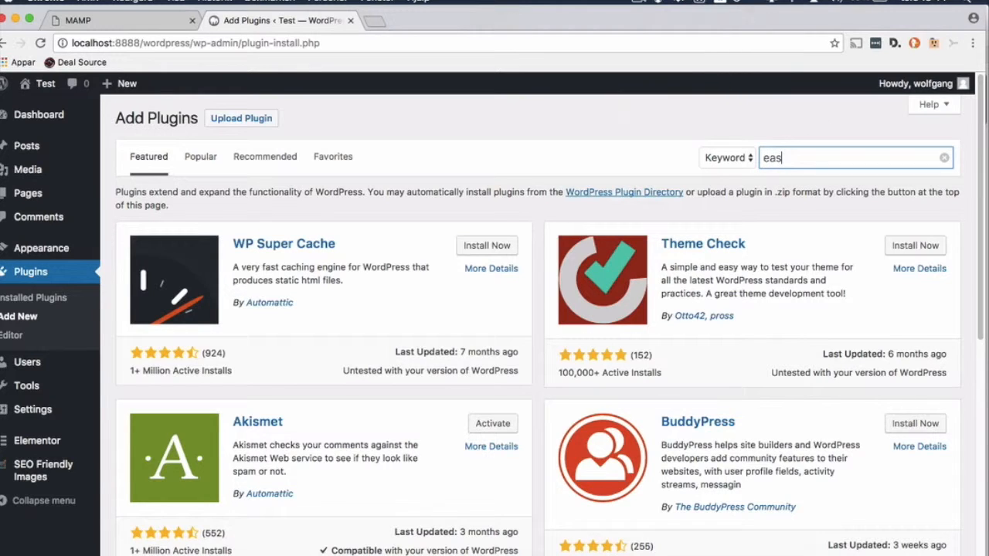
type("y updates mand")
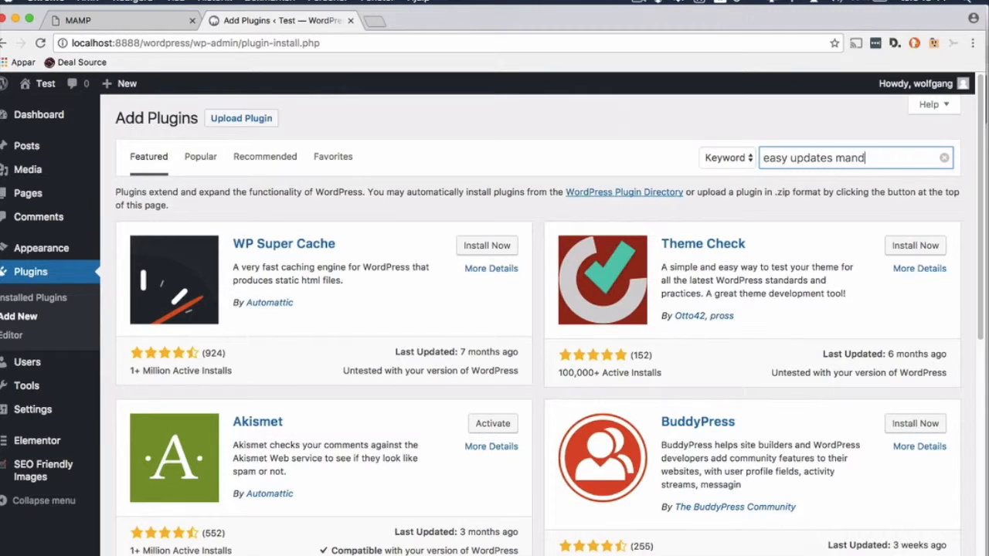
key("BackSpace")
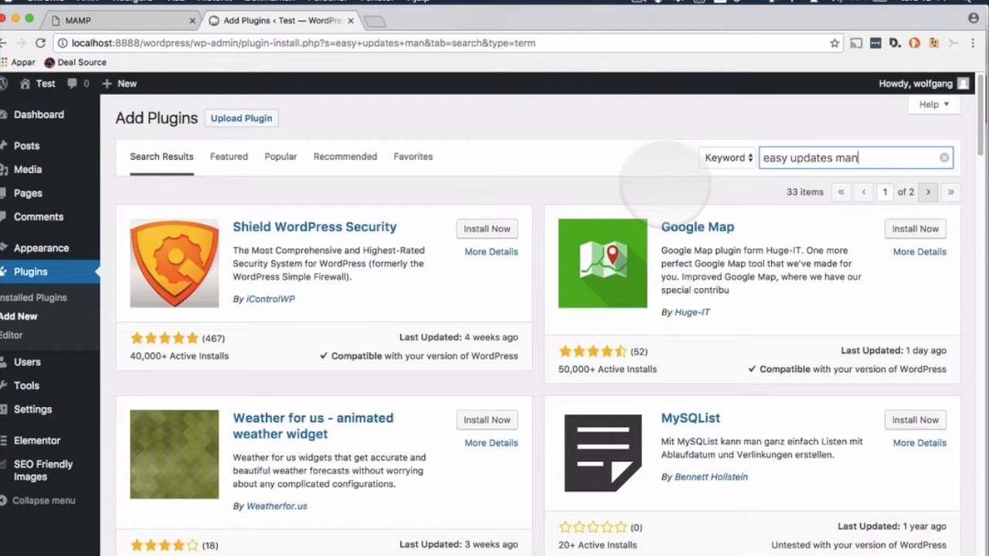
type("agr")
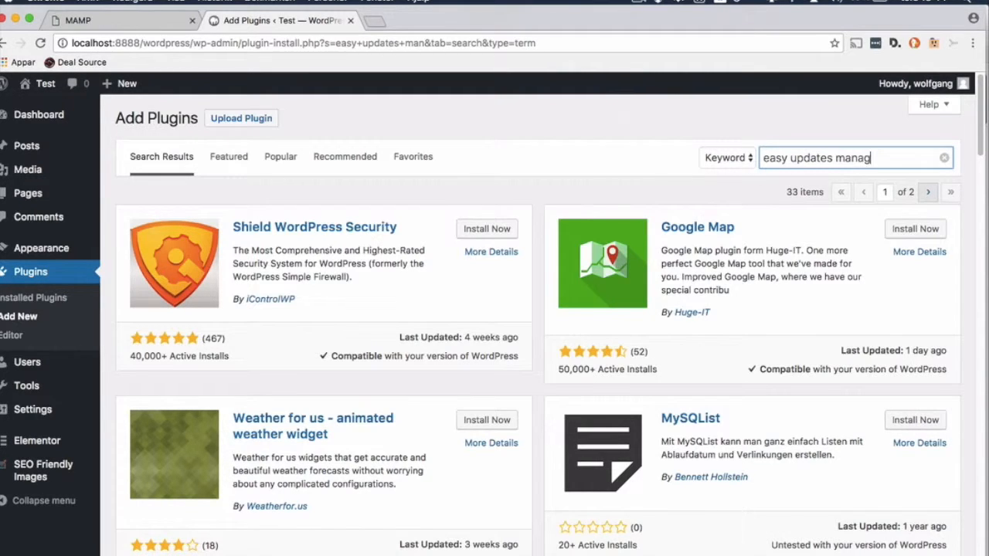
key("BackSpace")
type("er")
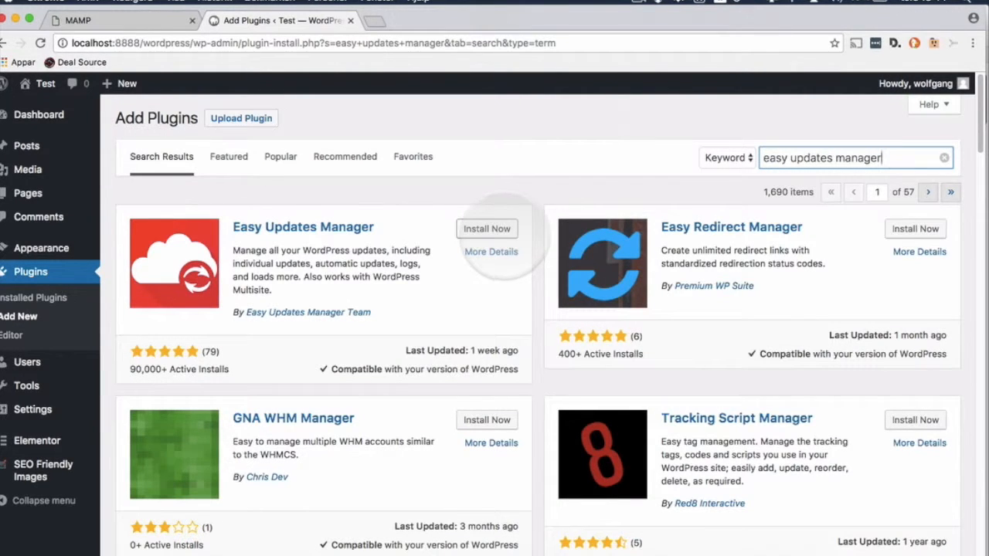
left_click(498, 229)
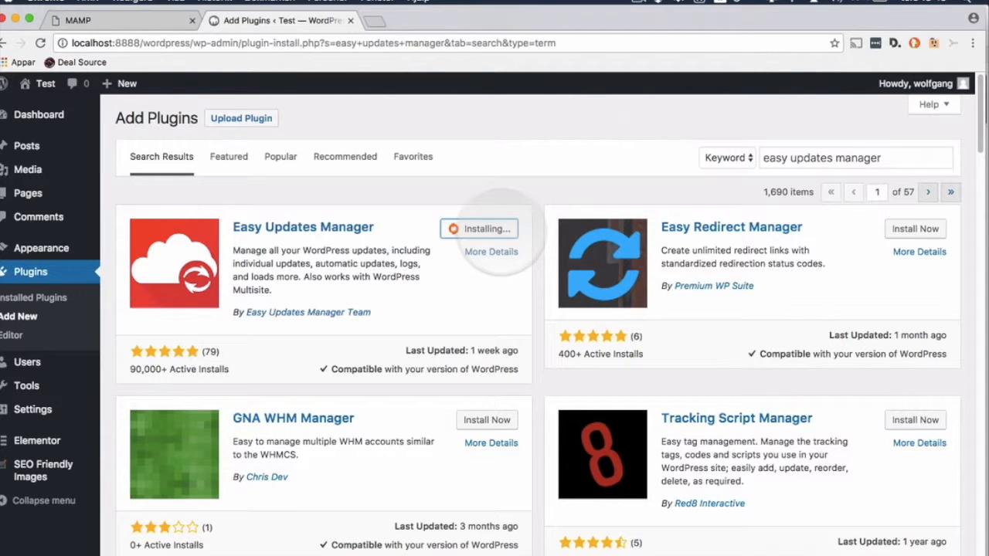
left_click(495, 229)
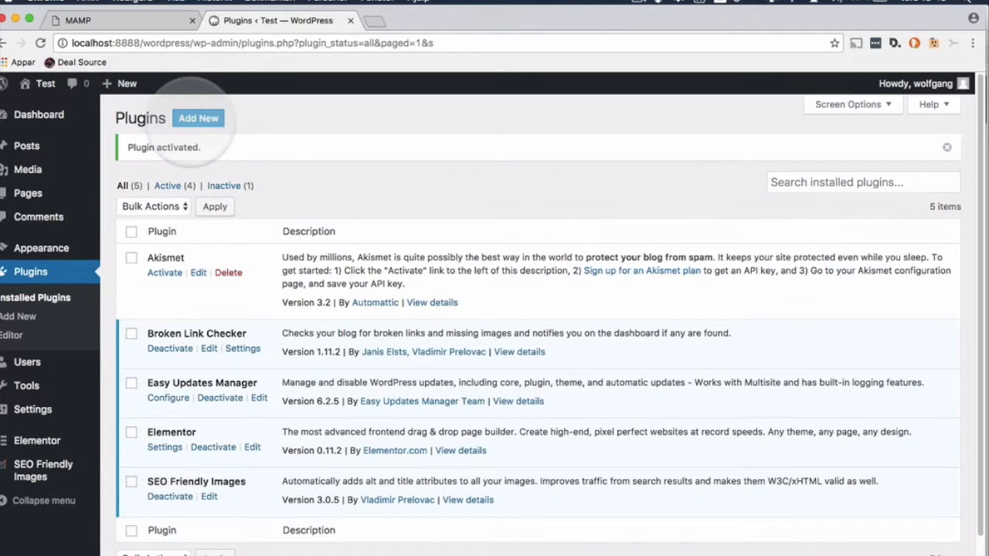
left_click(198, 117)
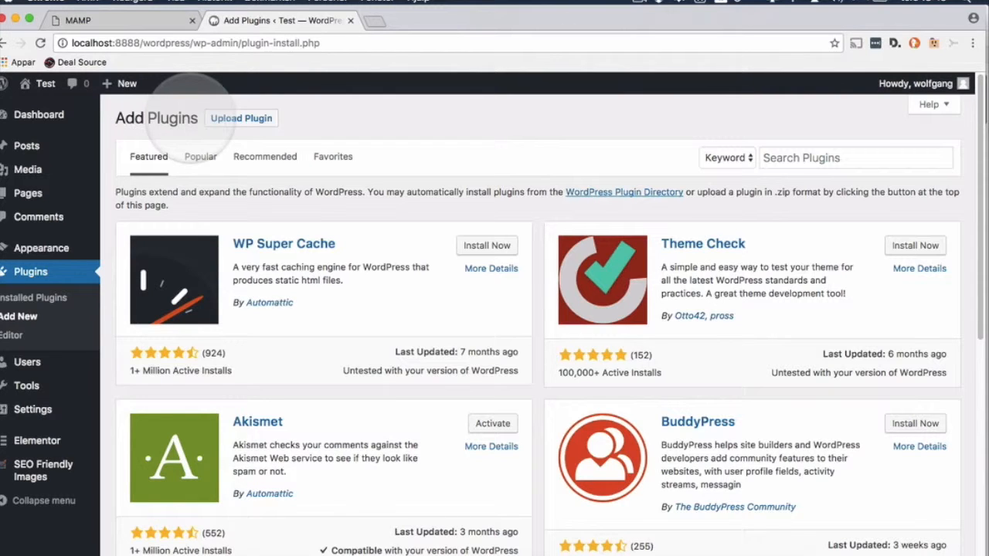
Step: Search the directory for Google XML Sitemaps, then install and activate it
left_click(833, 164)
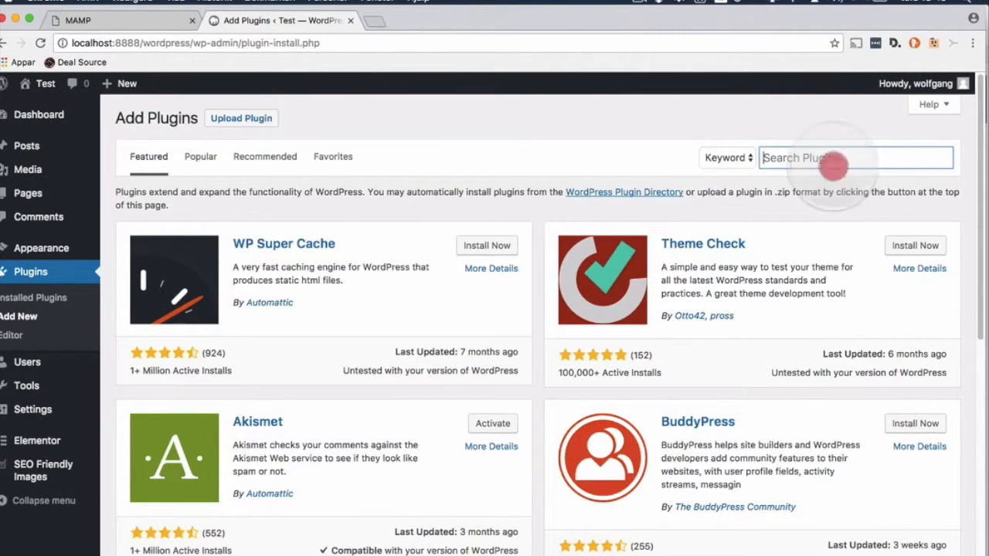
type("google xml")
type("sitemap")
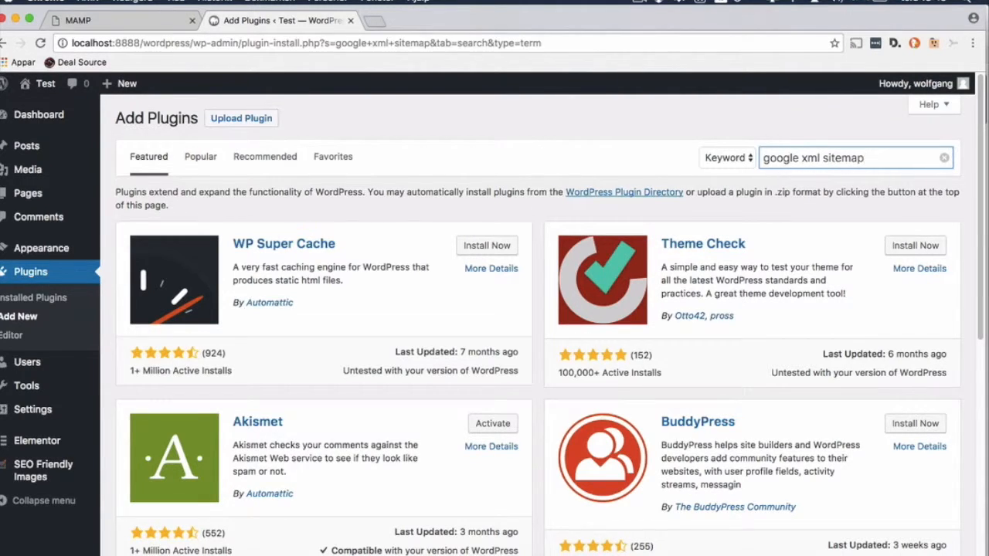
type("s")
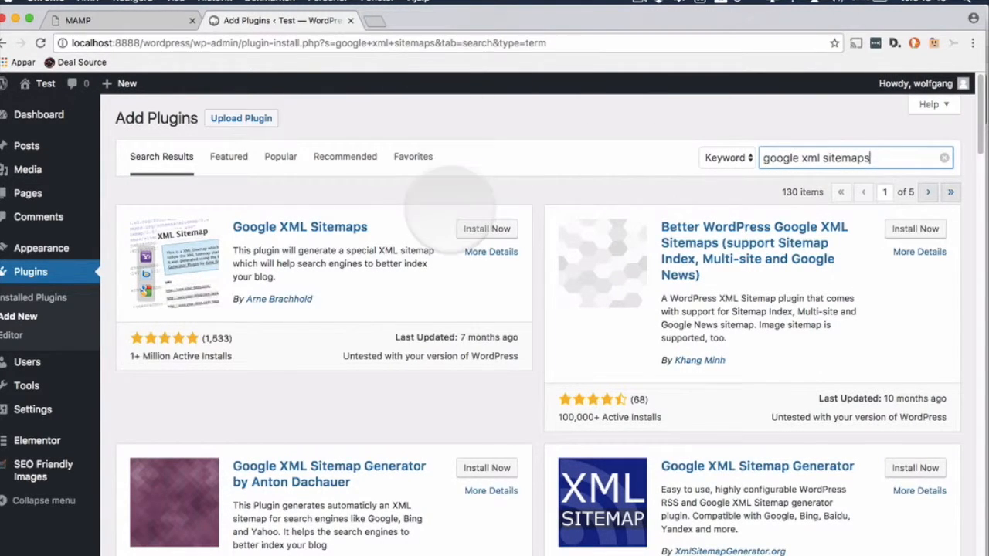
left_click(477, 229)
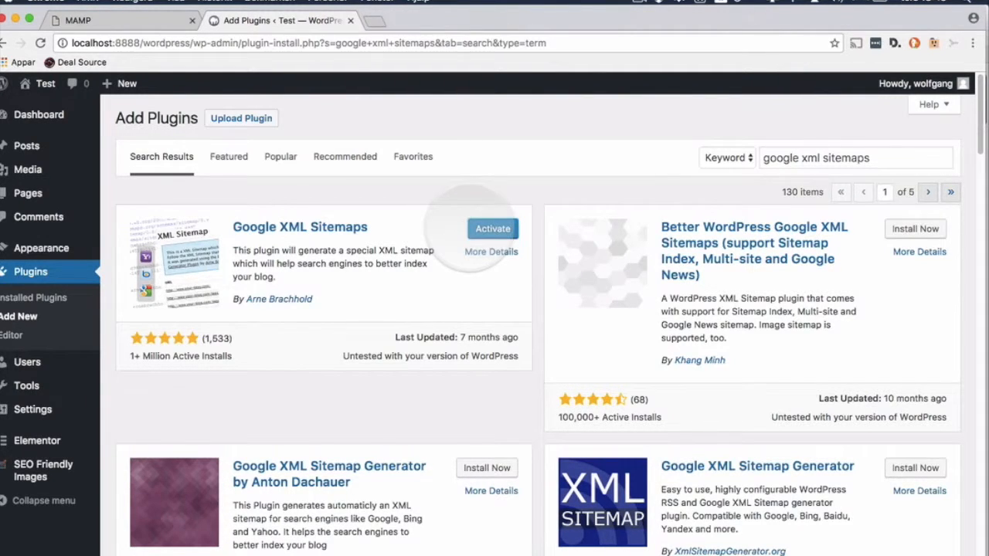
left_click(482, 228)
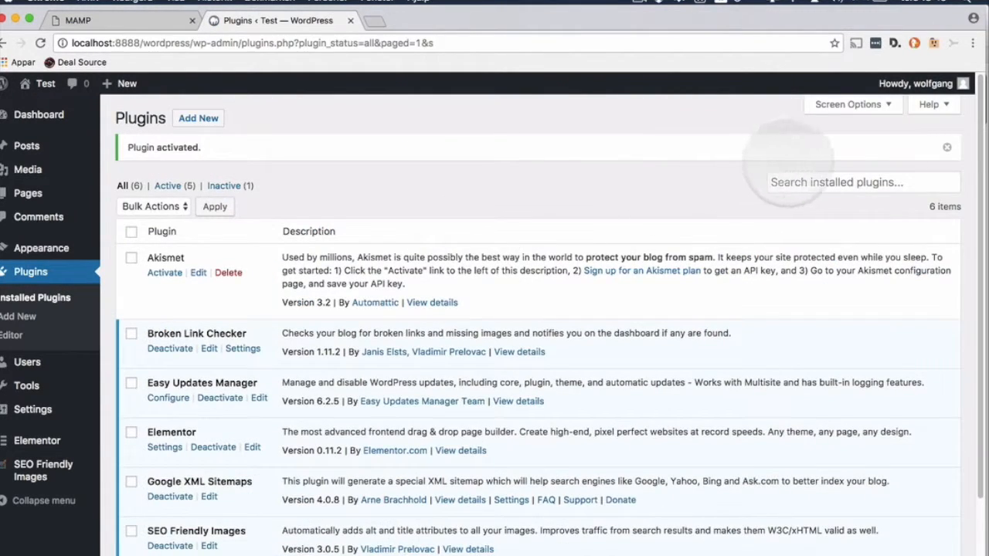
left_click(177, 113)
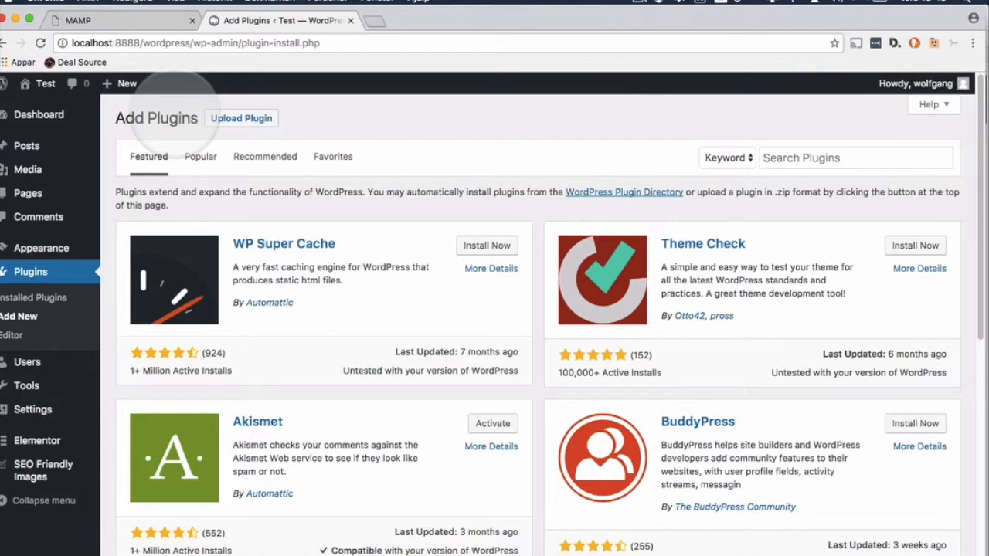
Step: Search for 'huge it responsive', then install and activate the Huge-IT Responsive Slider
left_click(825, 158)
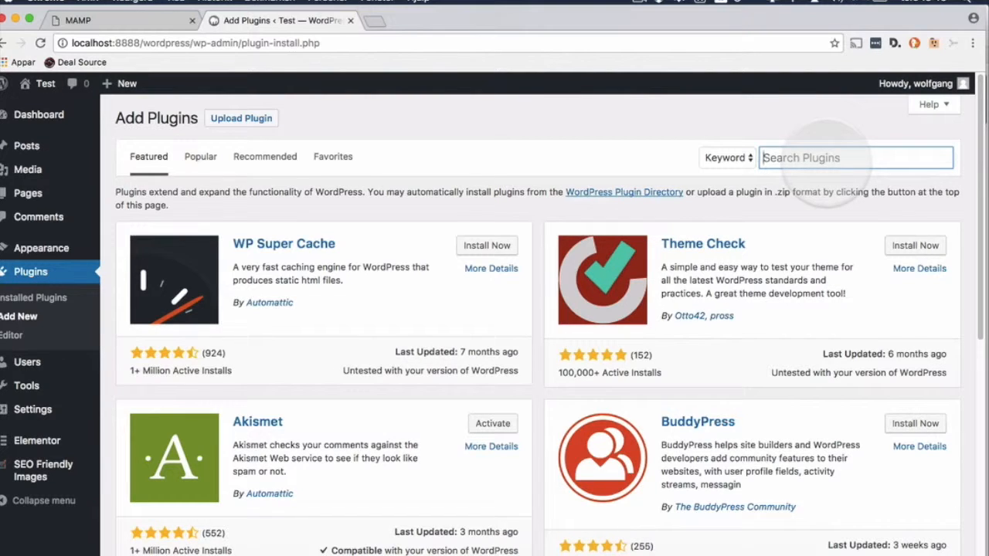
type("huge")
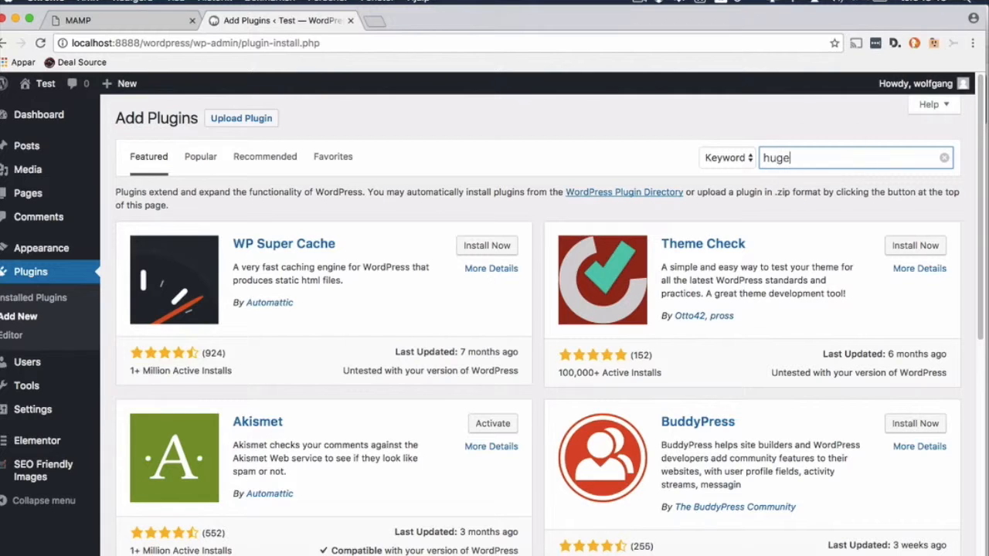
type(" it respo")
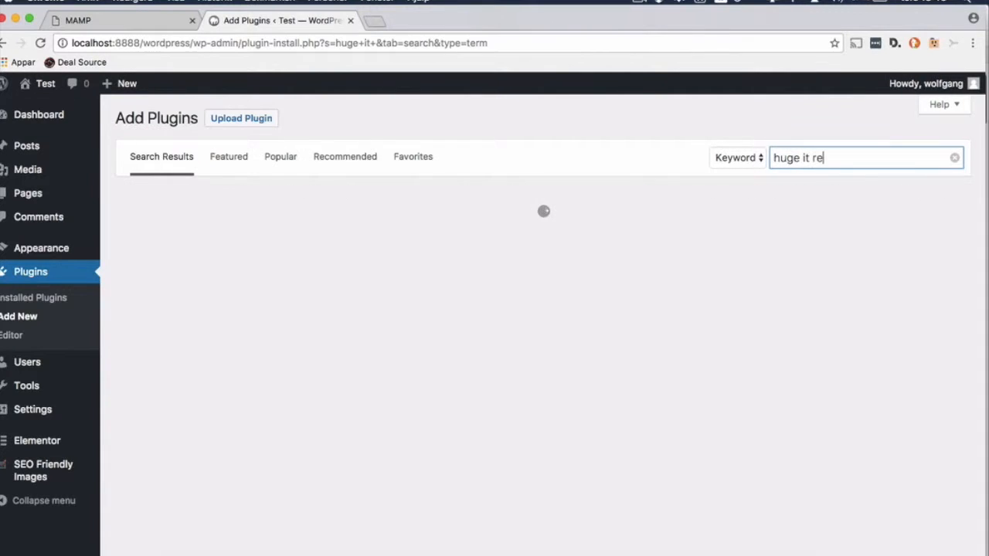
type("nsive")
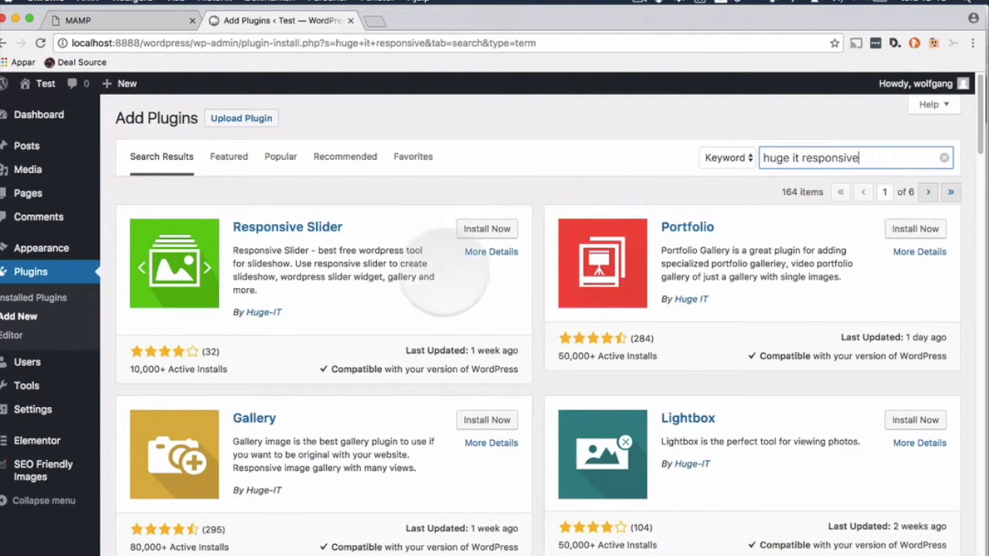
left_click(476, 229)
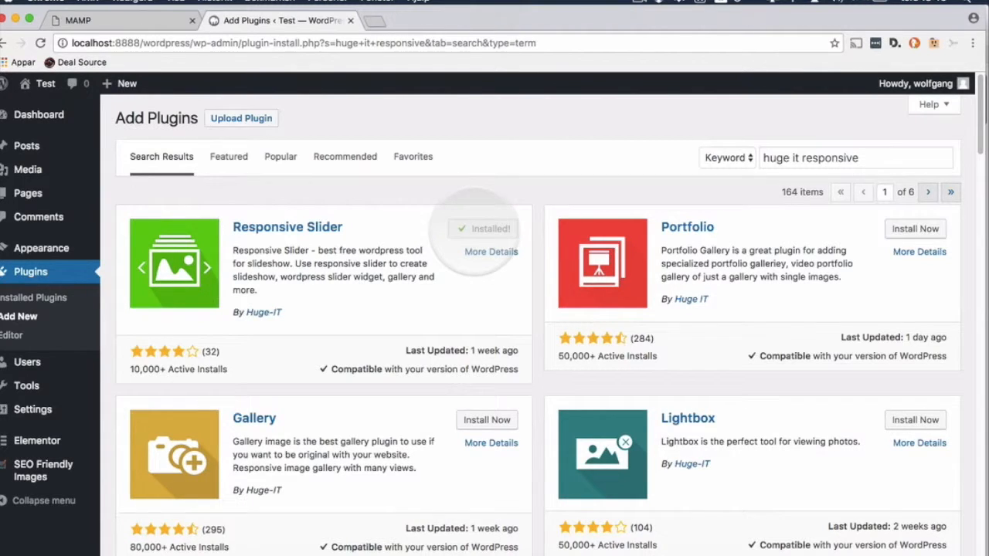
left_click(476, 229)
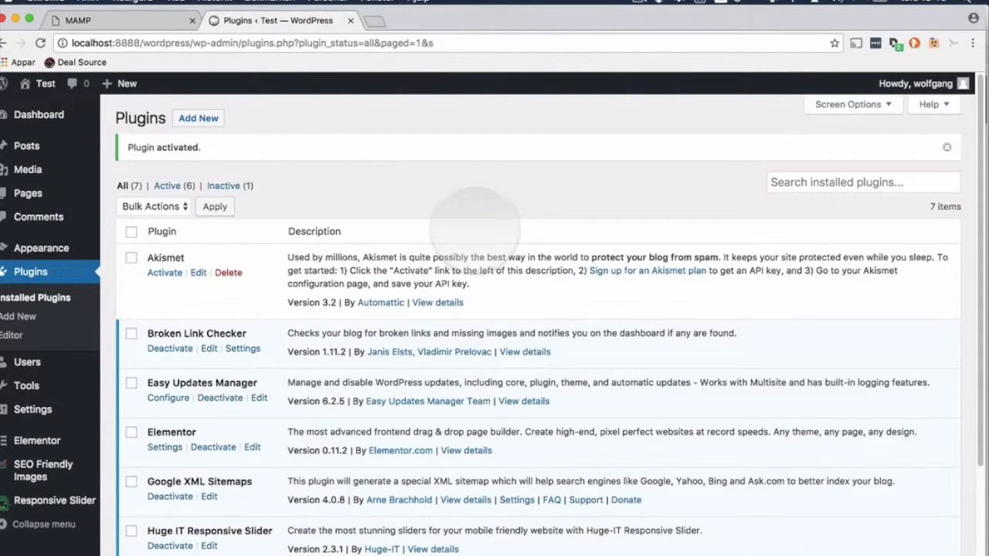
Step: Search the plugin directory for 'nextgen gallery', then install and activate NextGEN Gallery by Imagely
left_click(207, 118)
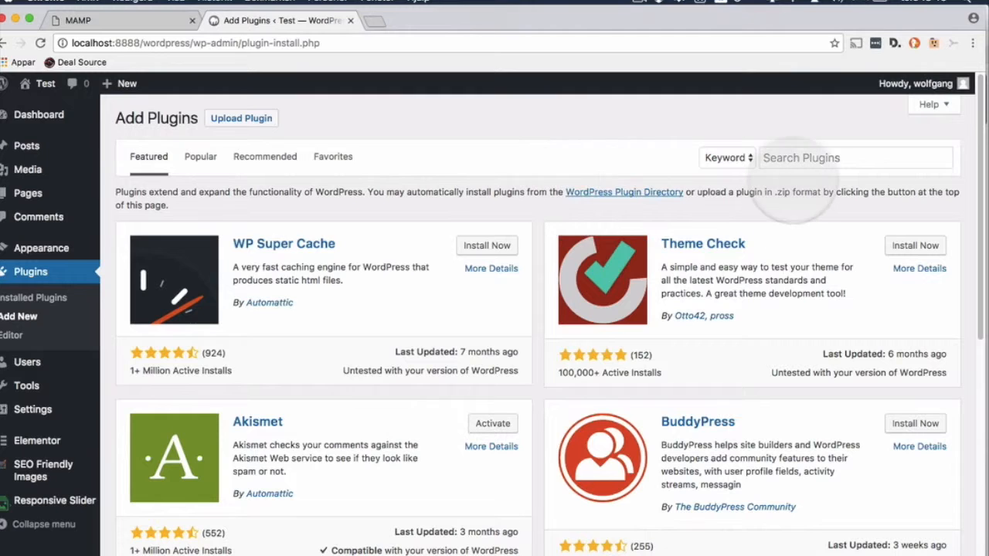
left_click(796, 161)
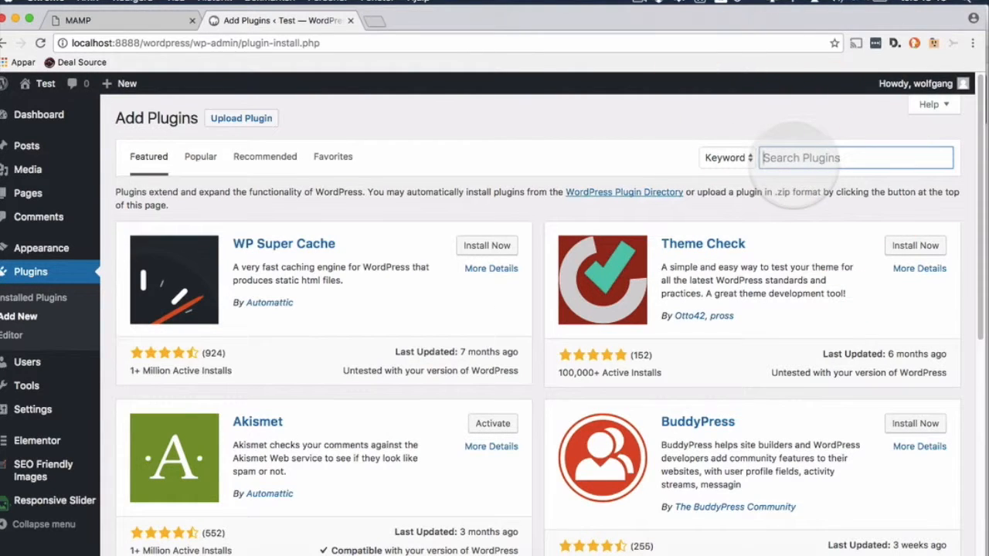
type("next gen gallery")
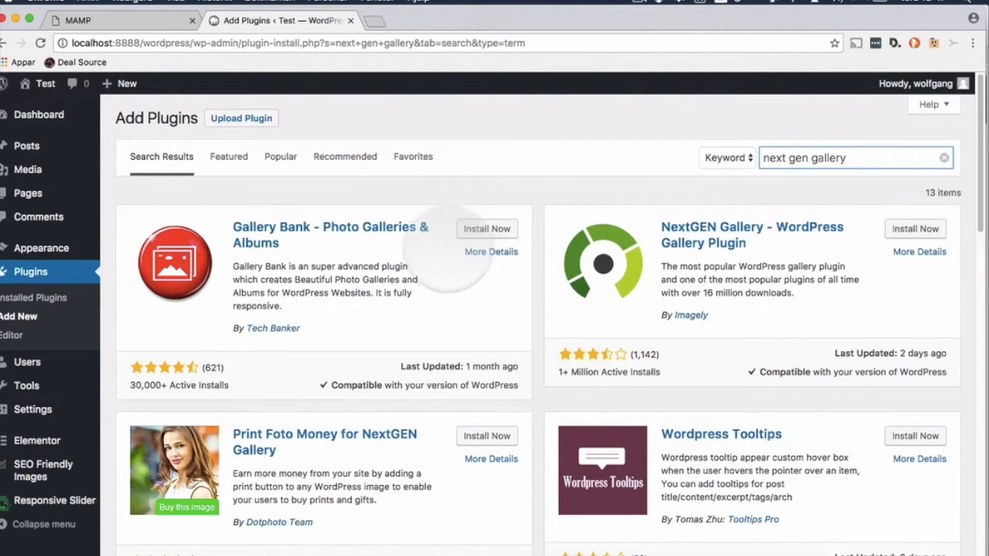
left_click(787, 158)
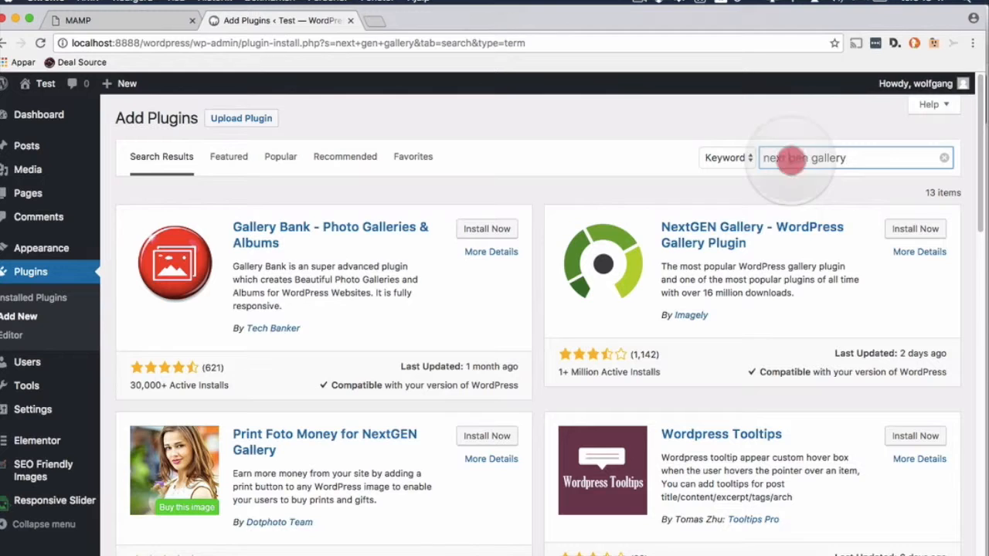
key("BackSpace")
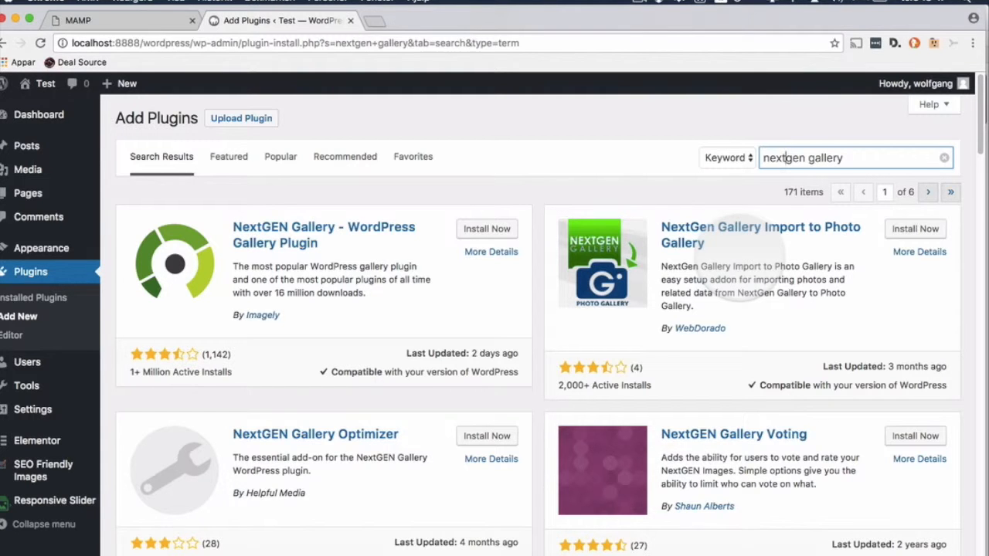
left_click(487, 229)
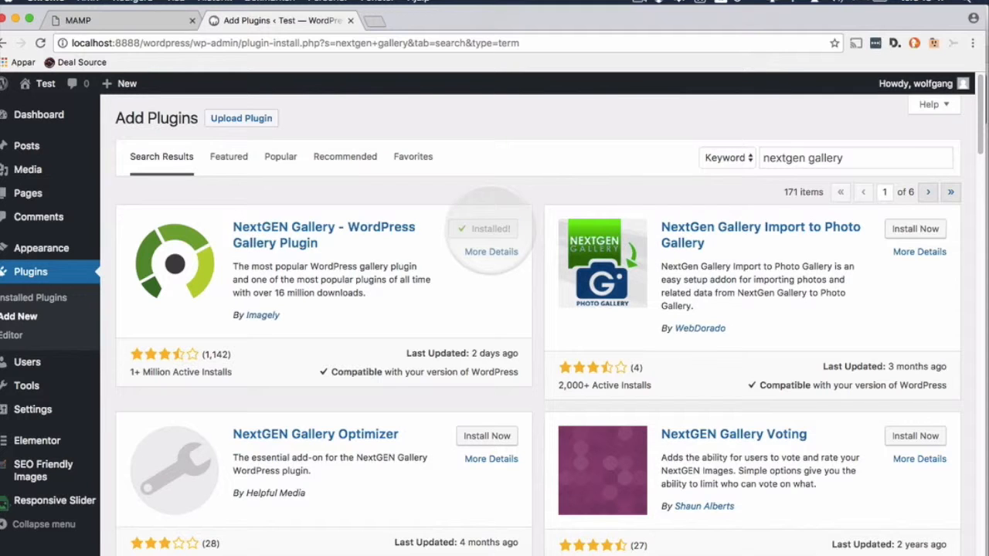
left_click(492, 229)
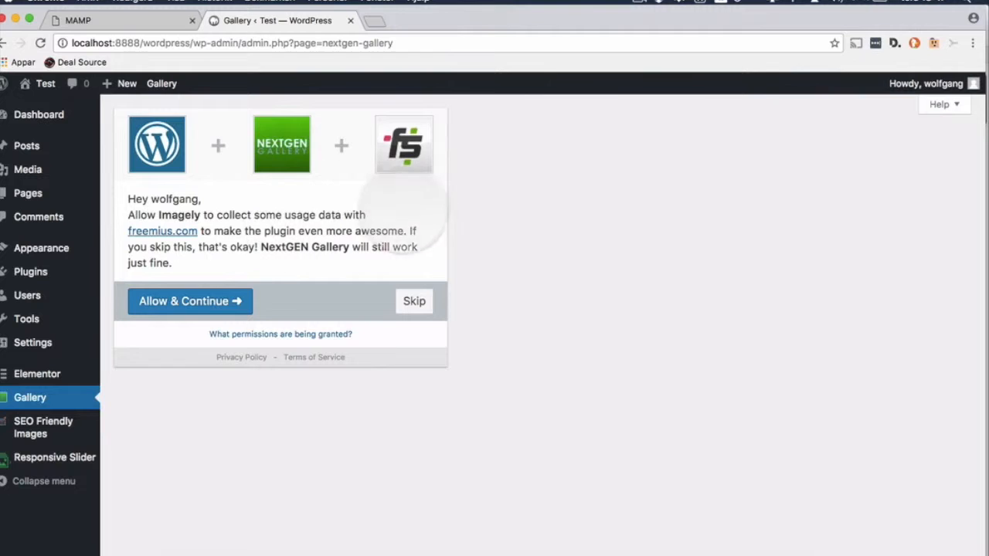
Step: Skip NextGEN's usage-data opt-in and confirm NextGEN Gallery 2.1.60 is active in Installed Plugins
left_click(415, 301)
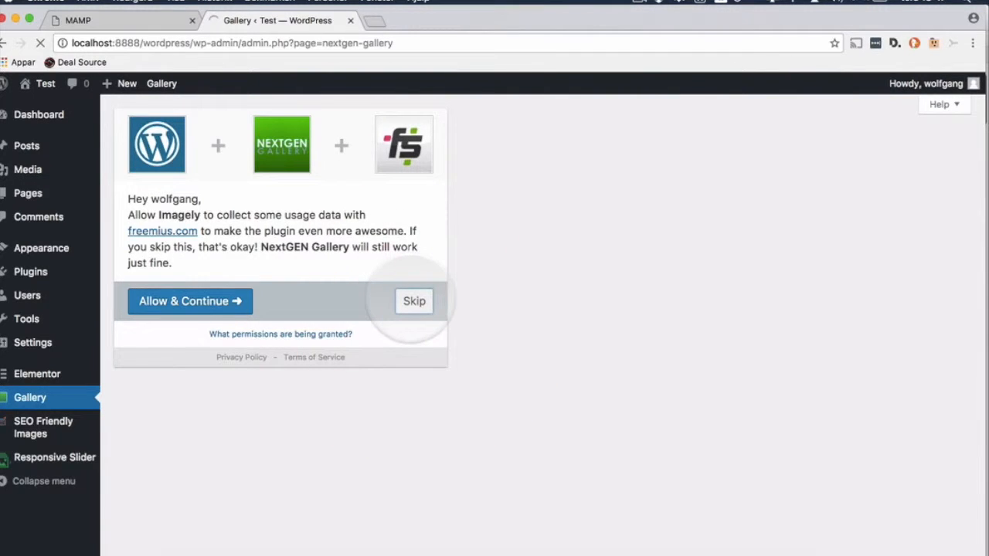
mouse_move(39, 272)
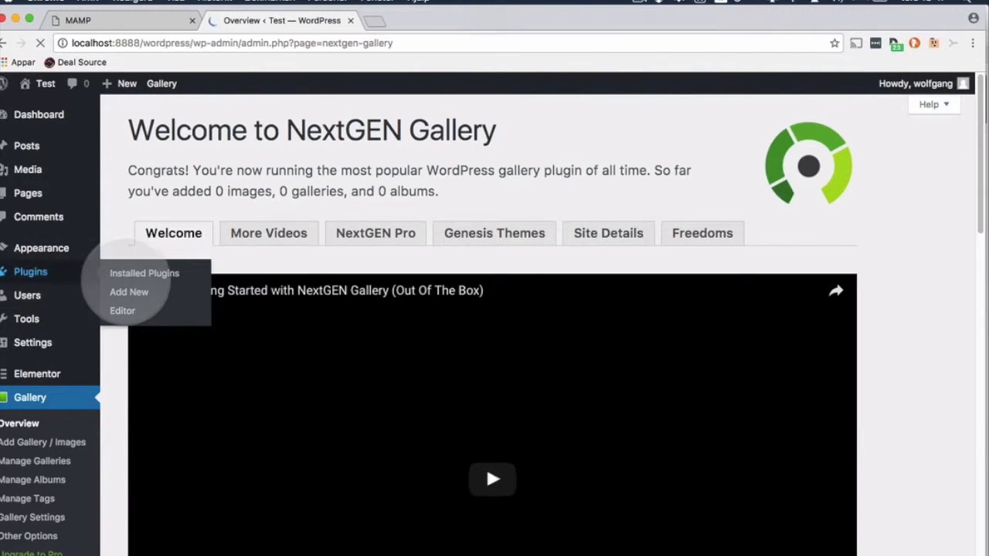
left_click(124, 274)
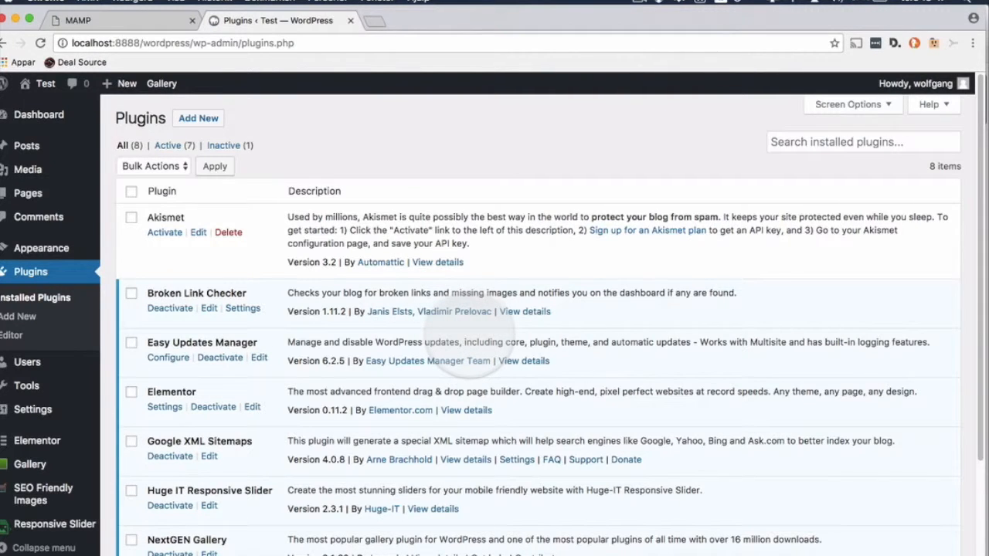
scroll(463, 355, "down", 3)
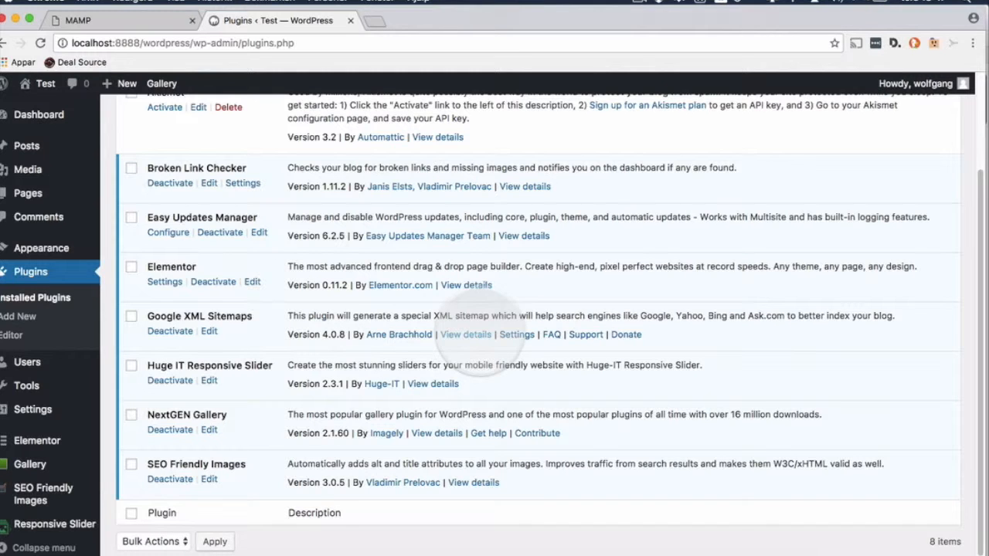
scroll(478, 353, "up", 3)
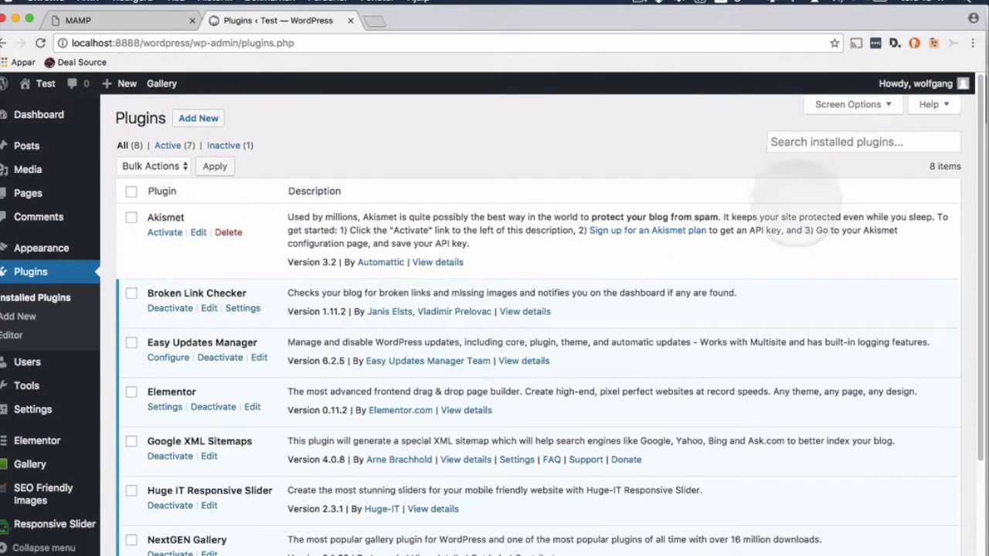
left_click(185, 117)
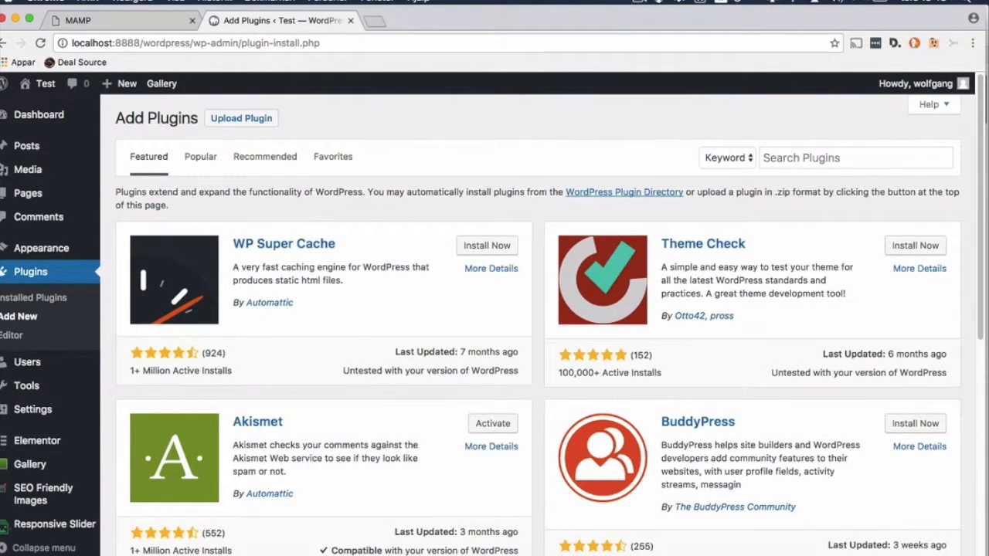
Step: Search for 'wp fastest cache', then install and activate the WP Fastest Cache plugin
scroll(541, 309, "down", 10)
scroll(540, 310, "up", 10)
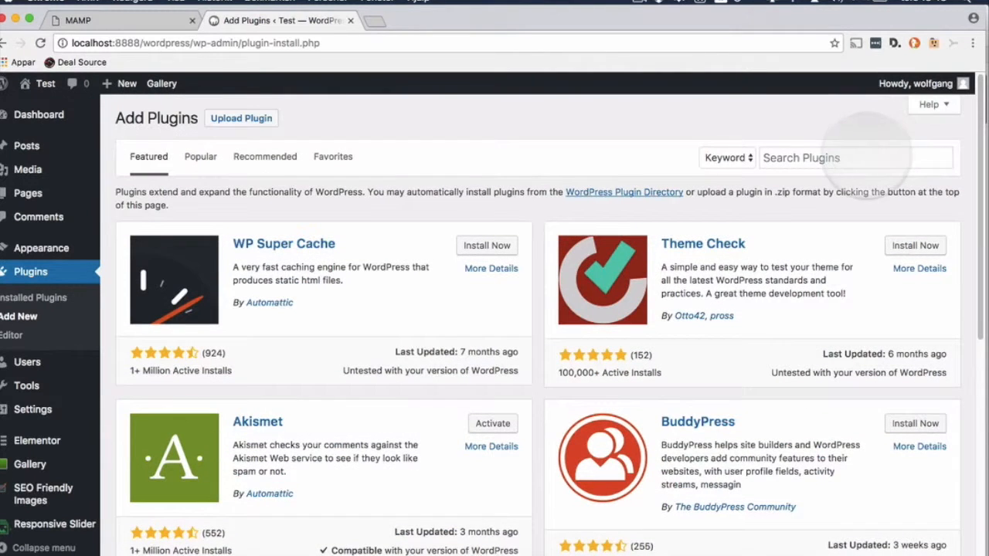
left_click(773, 158)
type("wp")
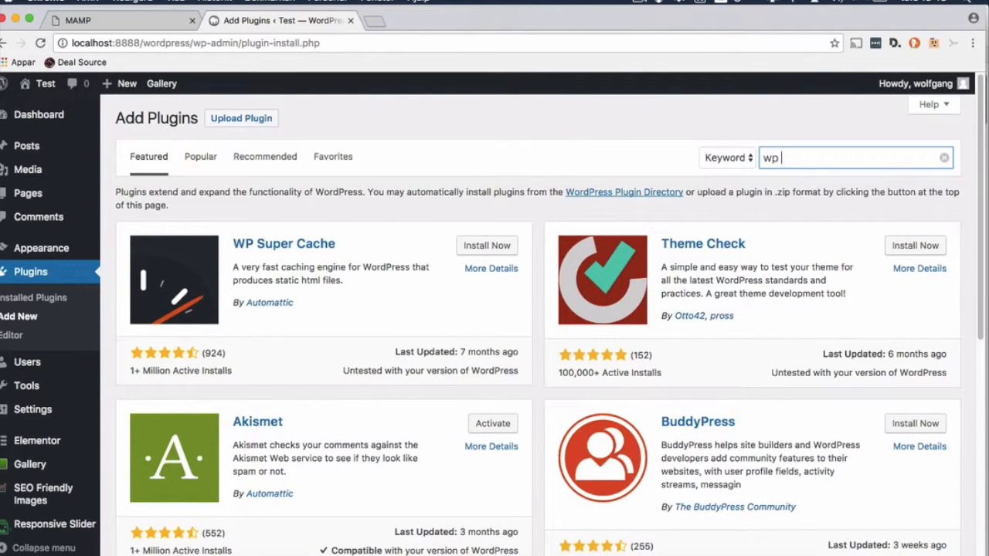
type(" fastest")
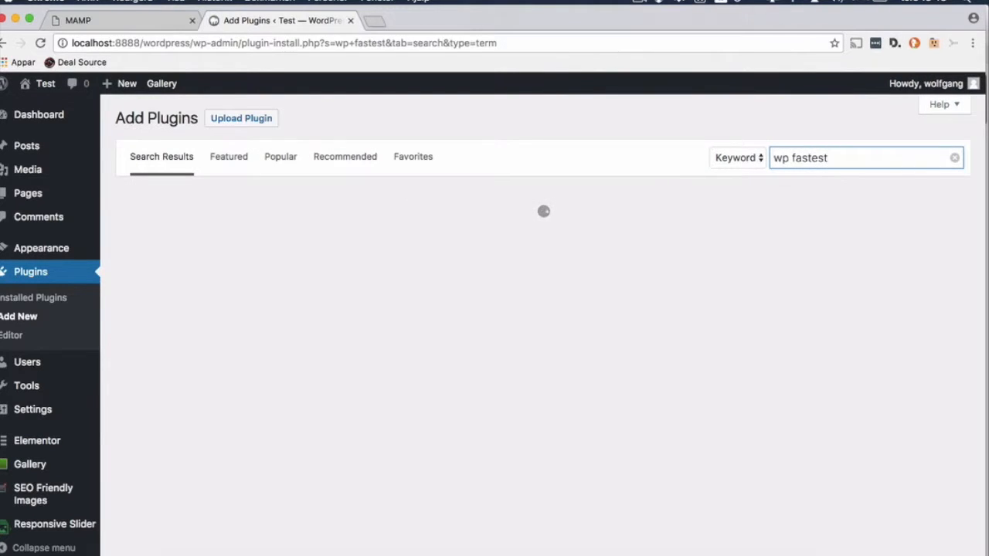
type(" cache")
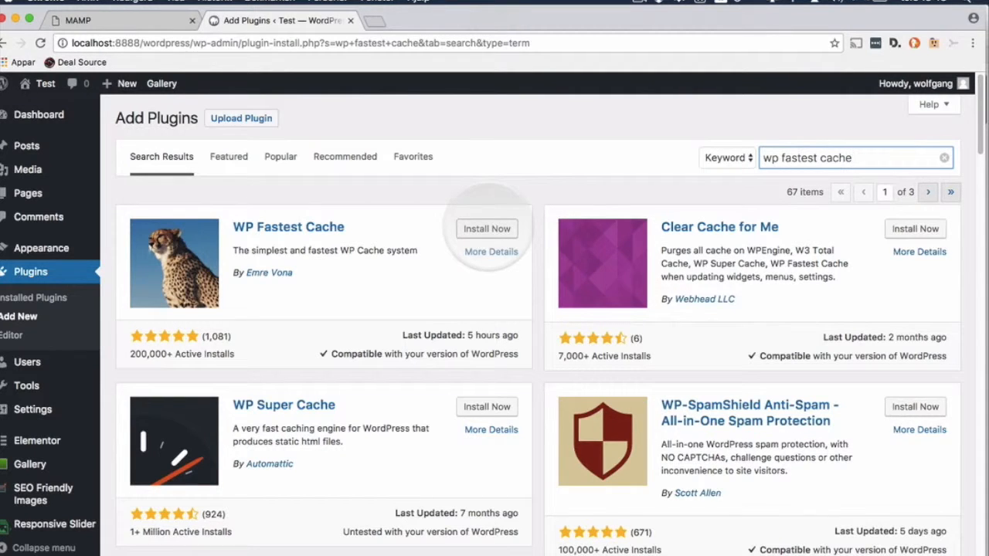
left_click(487, 227)
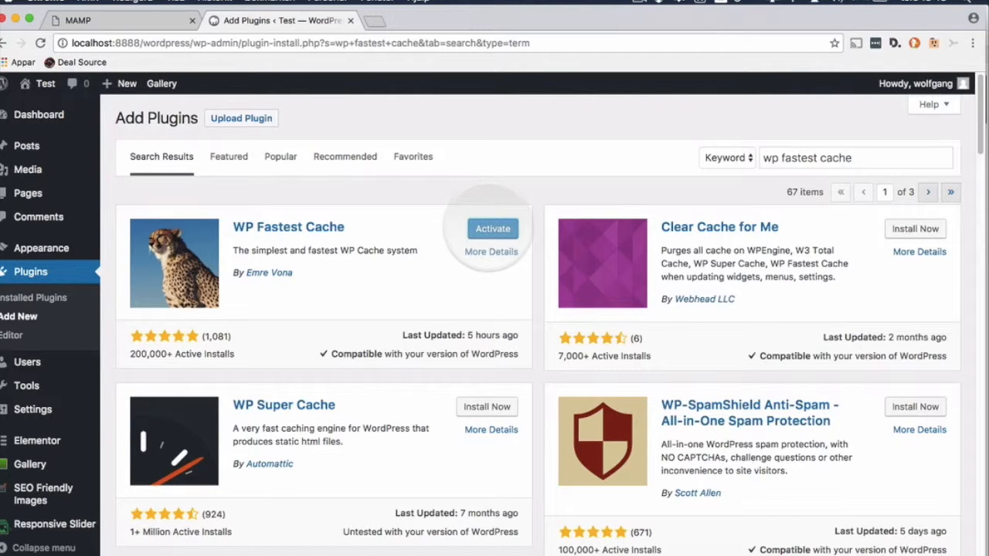
left_click(493, 229)
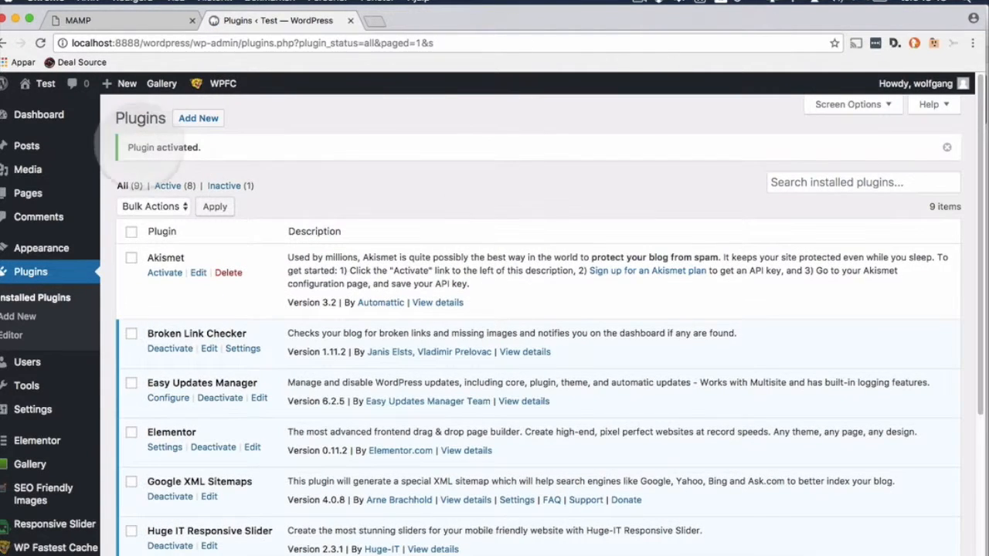
left_click(197, 120)
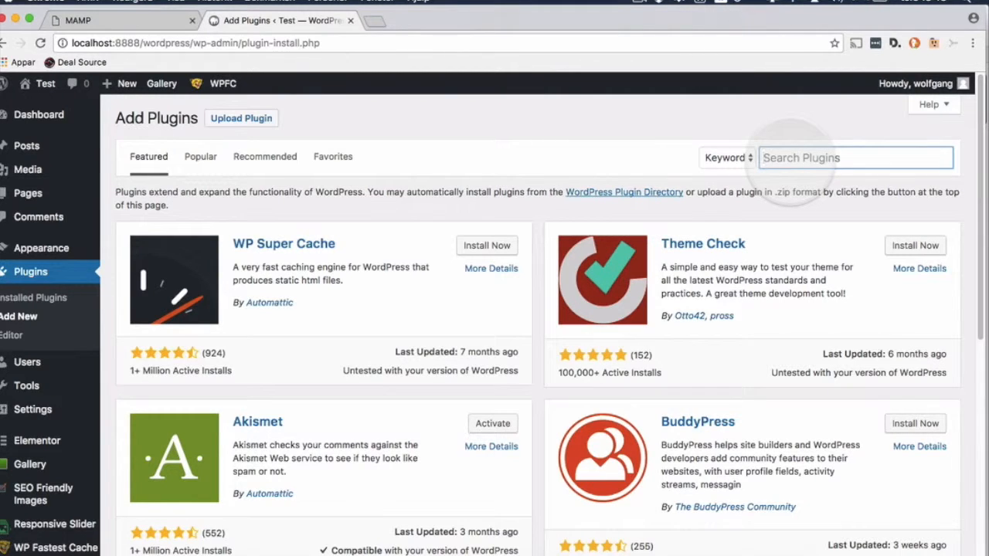
Step: Search for 'WP smush', then install and activate WP Smush - Image Optimization
type("WP s")
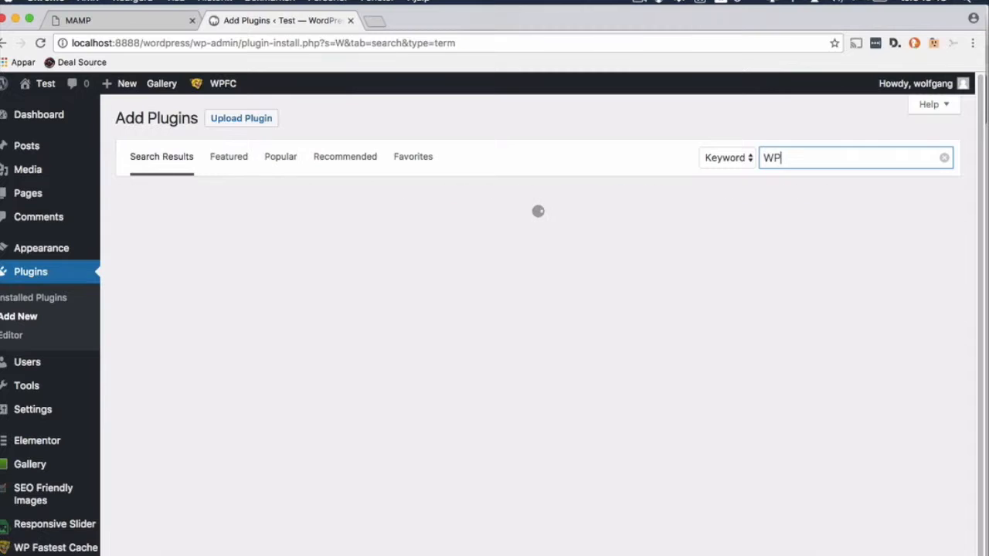
type("mush")
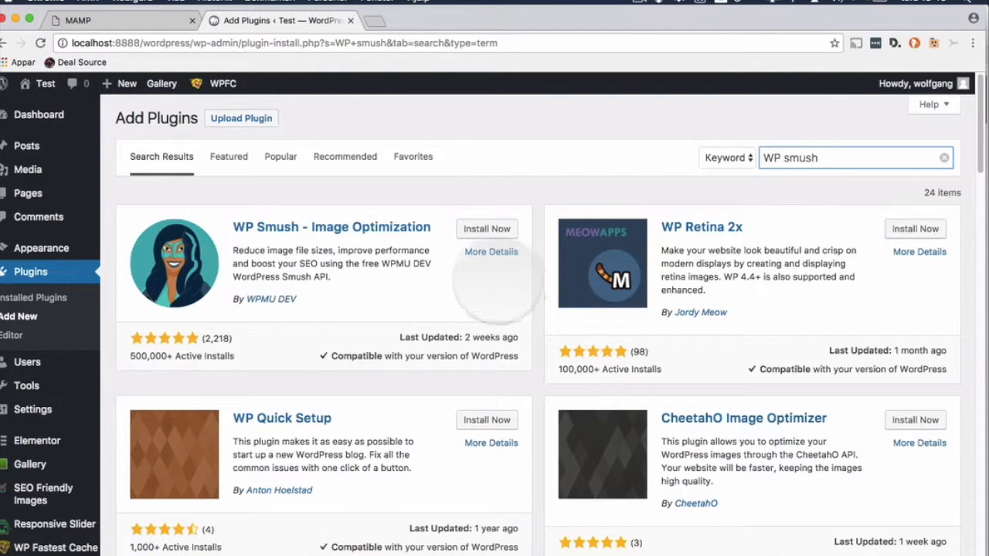
left_click(487, 229)
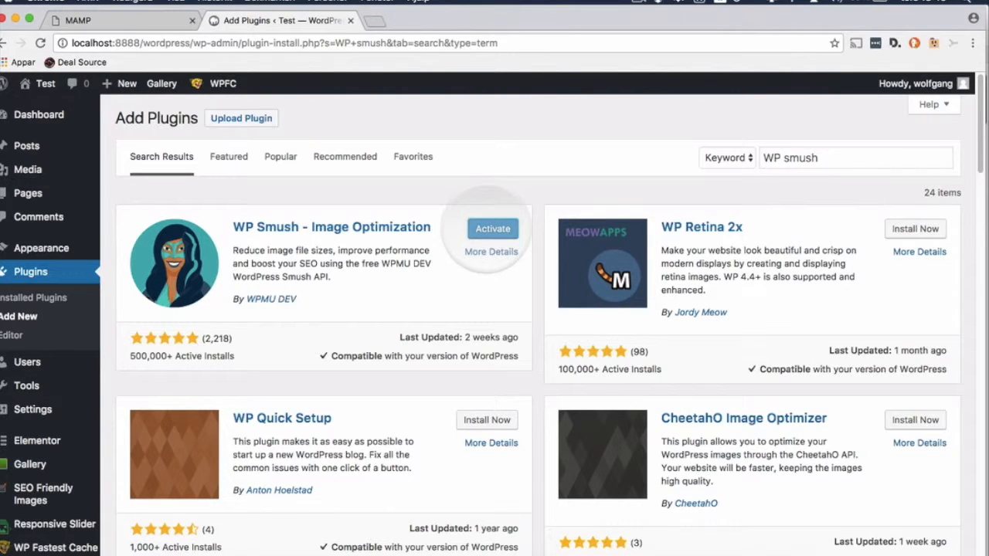
left_click(492, 230)
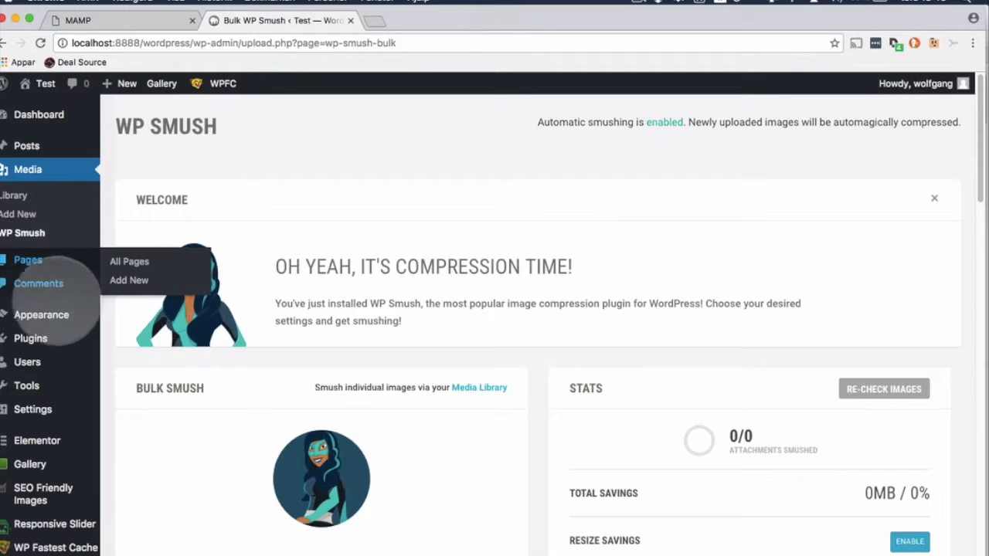
left_click(47, 338)
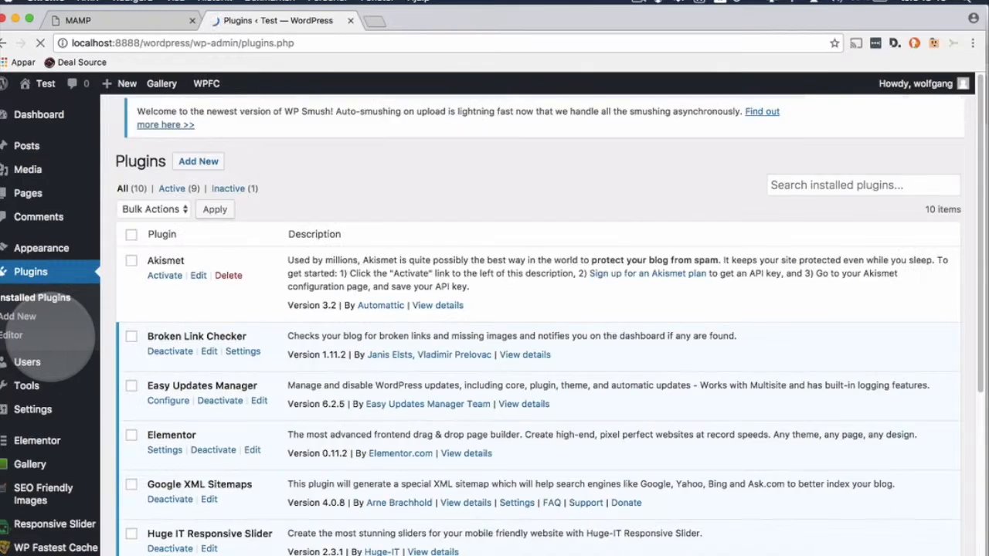
Step: Close the WP Smush welcome notice and return to the Add Plugins page
scroll(58, 390, "down", 5)
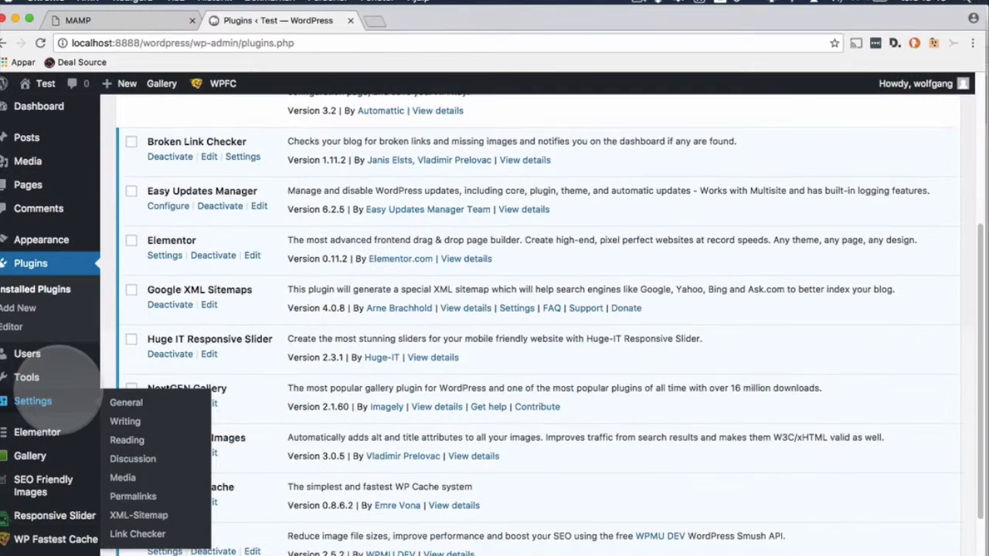
scroll(58, 390, "up", 5)
mouse_move(58, 386)
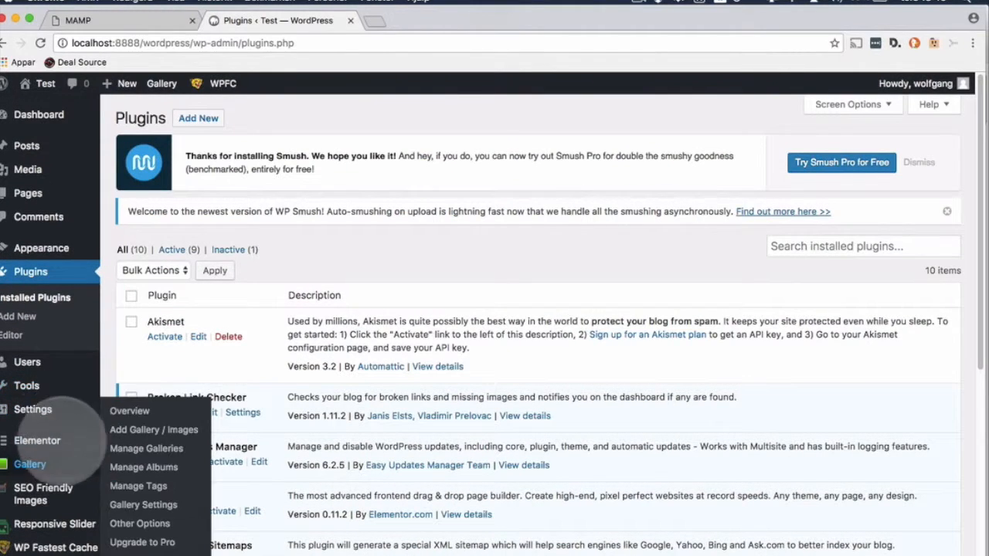
mouse_move(62, 437)
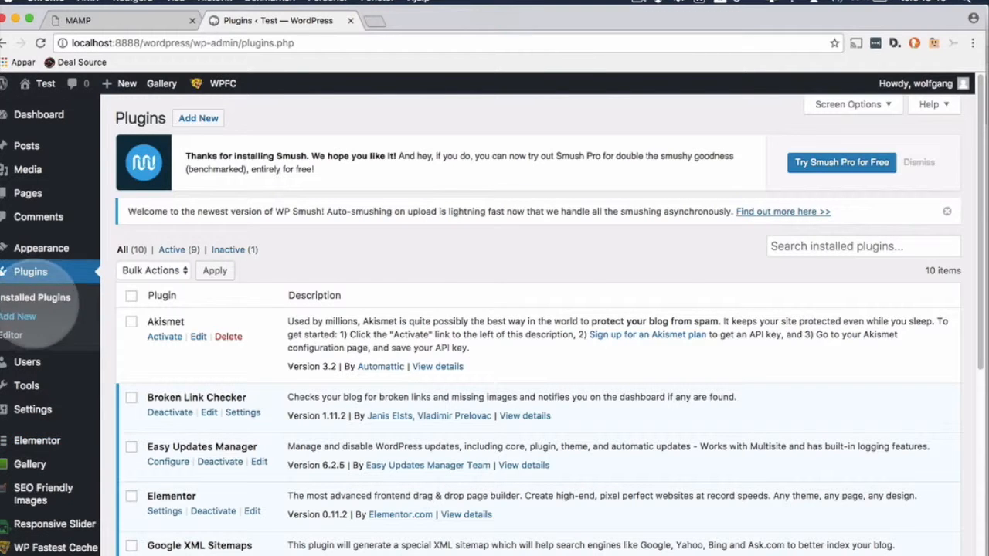
left_click(199, 119)
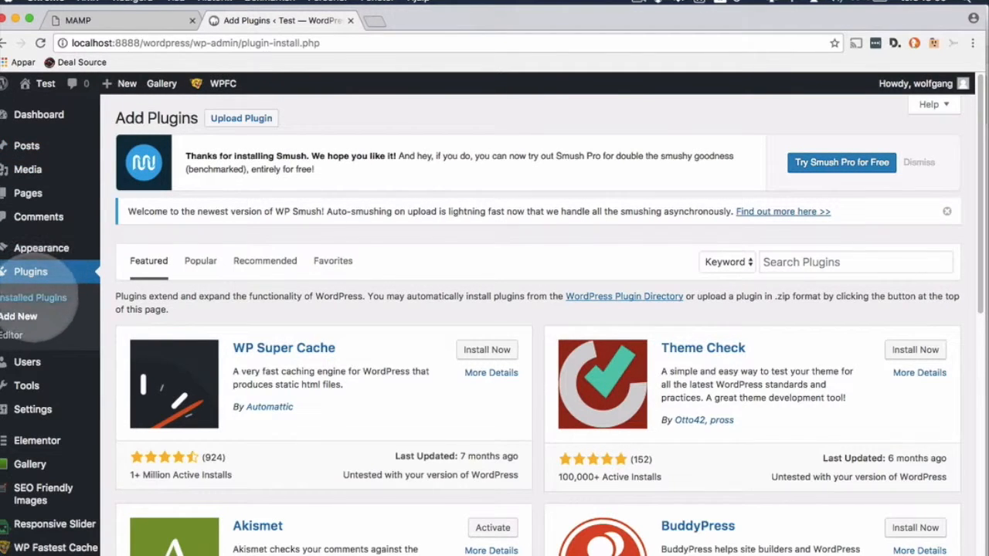
left_click(35, 298)
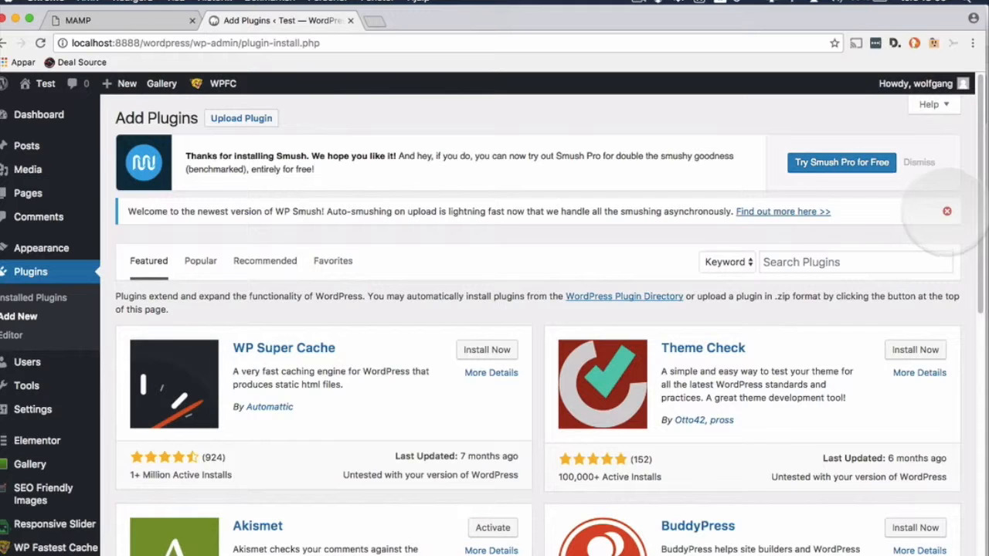
left_click(947, 211)
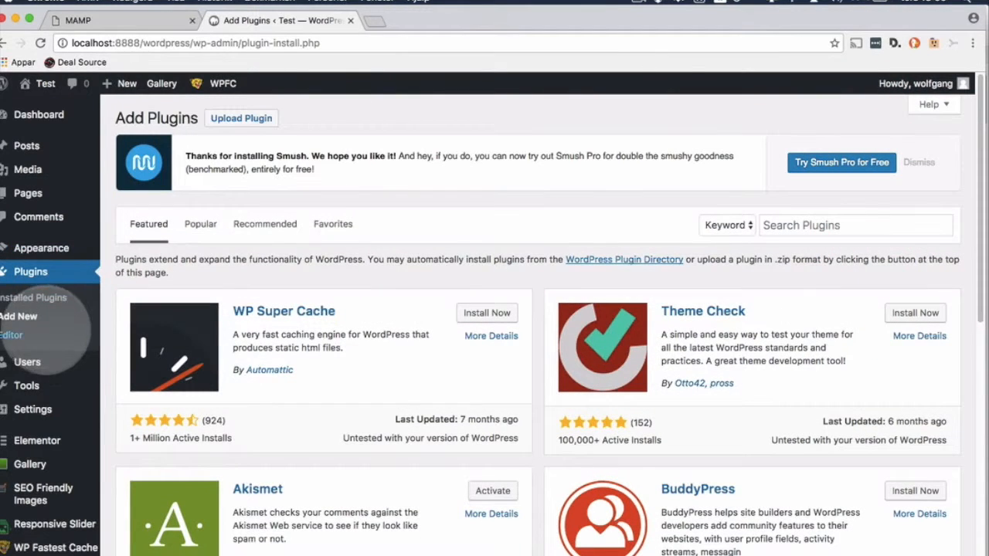
left_click(24, 317)
left_click(33, 297)
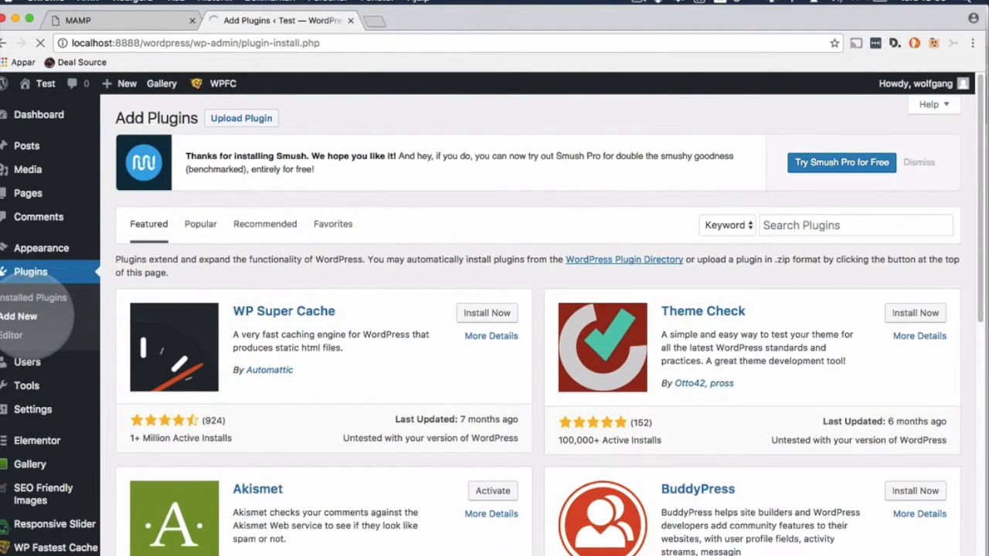
left_click(198, 118)
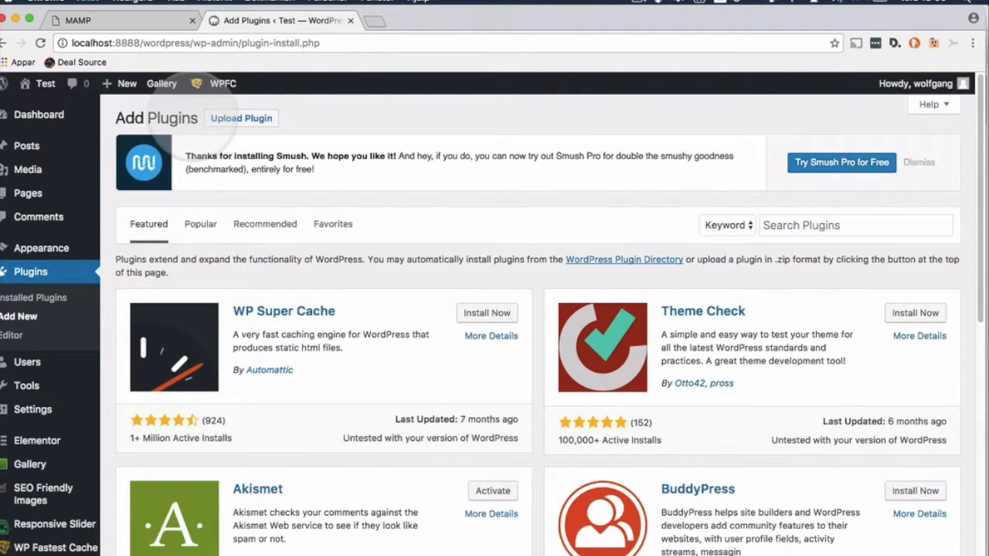
Step: Search for 'social share wordpress', then install and activate AccessPress Social Share
left_click(802, 227)
type("social")
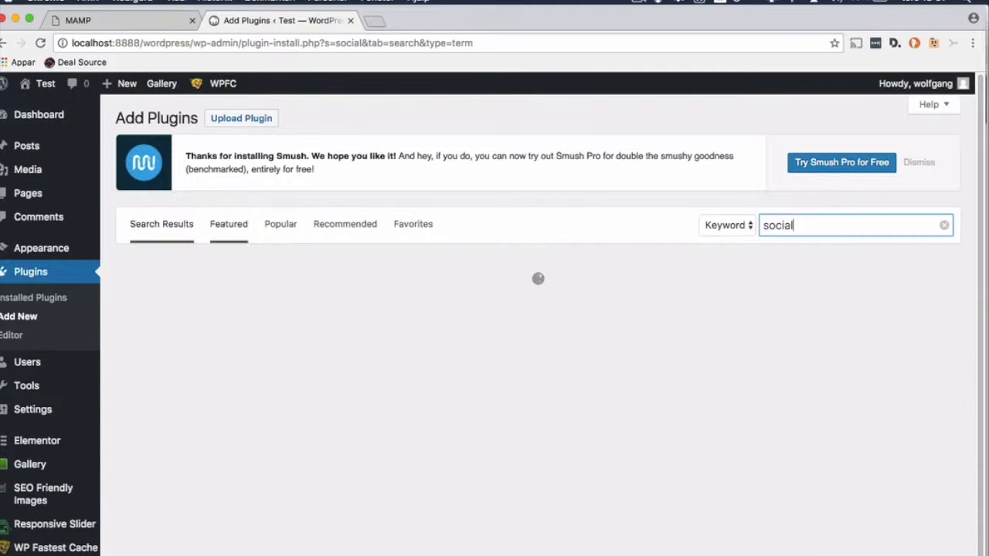
type(" shar")
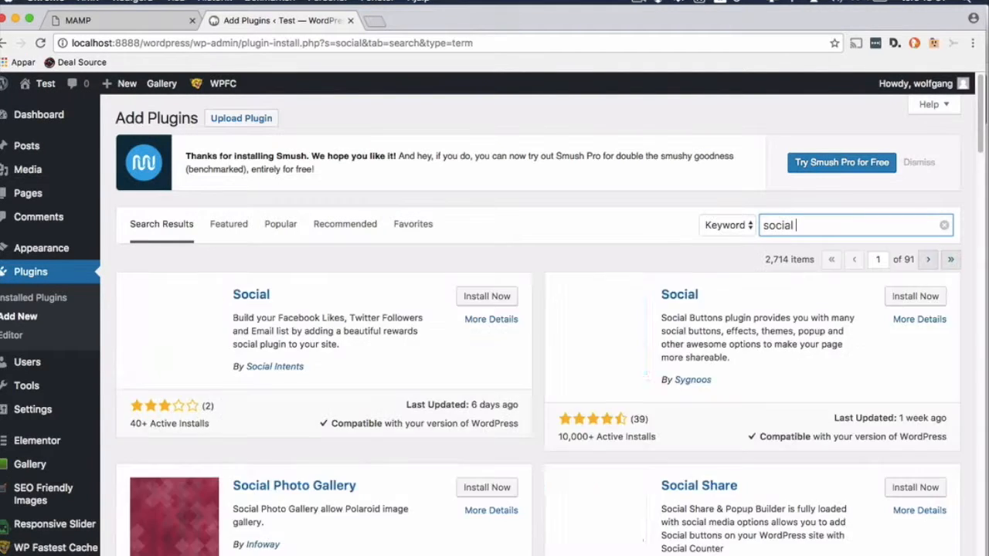
type("e wordp")
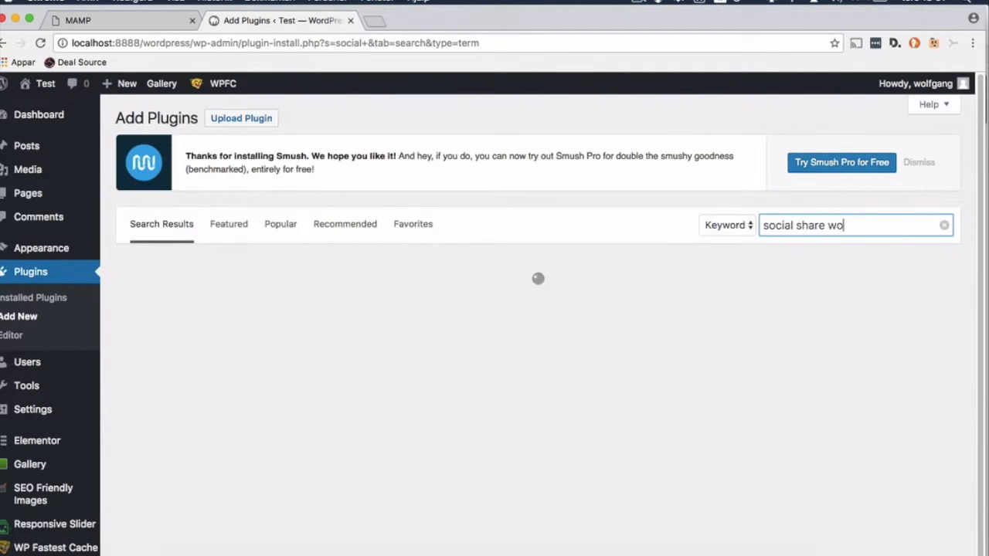
type("ress")
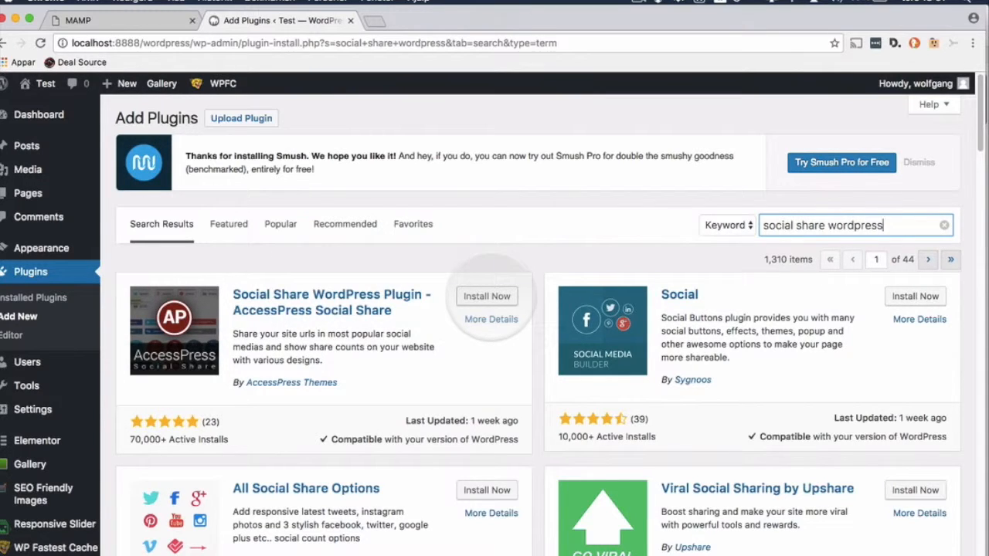
left_click(486, 296)
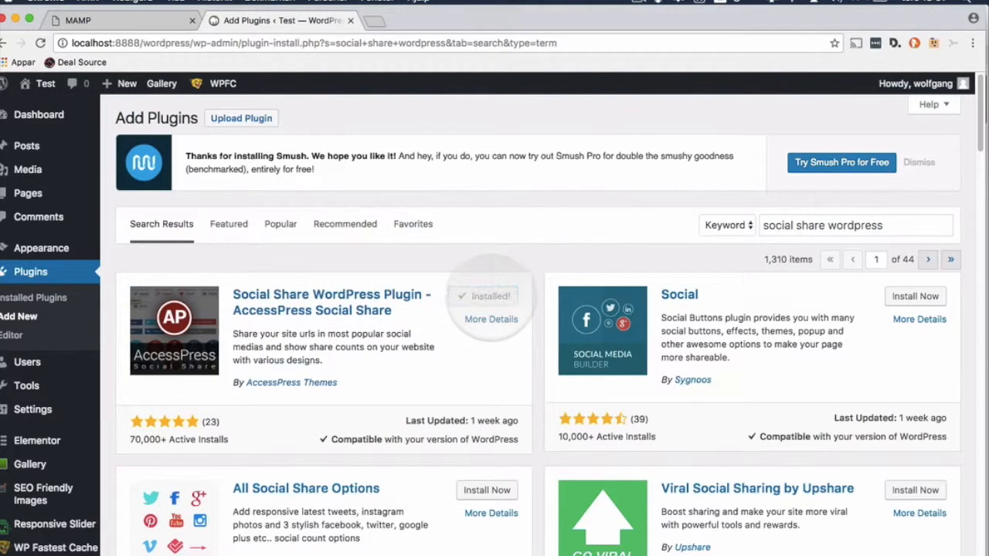
left_click(492, 297)
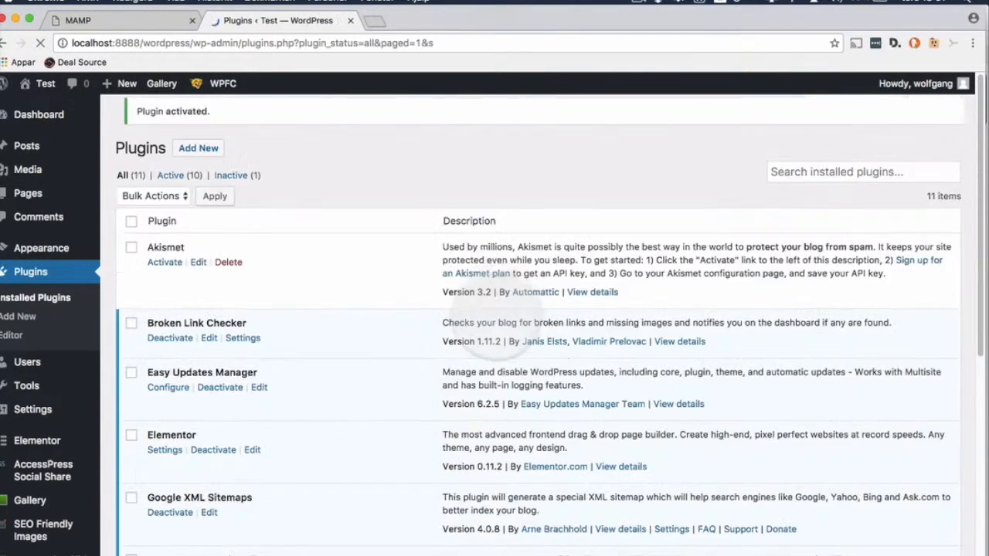
scroll(220, 379, "down", 3)
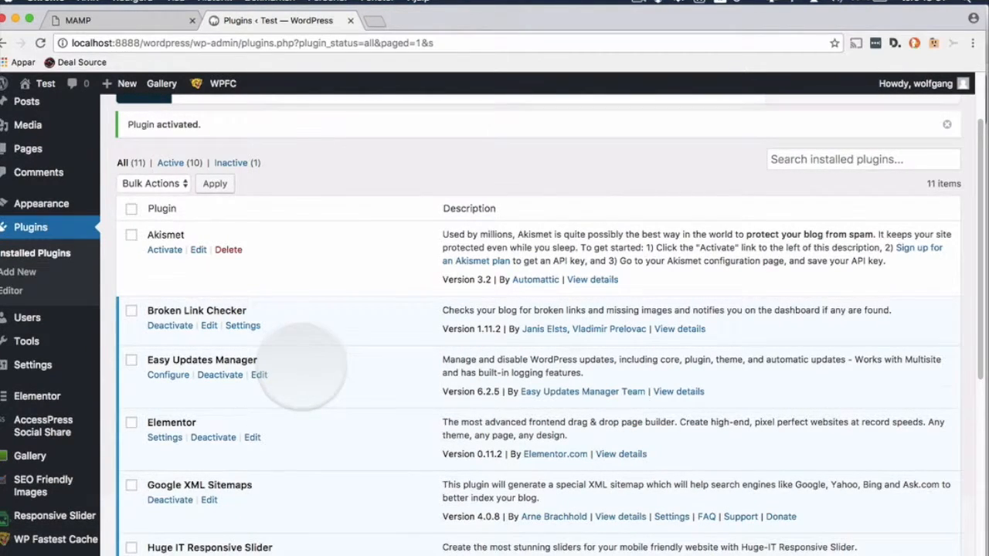
Step: Look over the eleven-plugin list, then open the Test site's Dashboard Home page
scroll(302, 364, "down", 5)
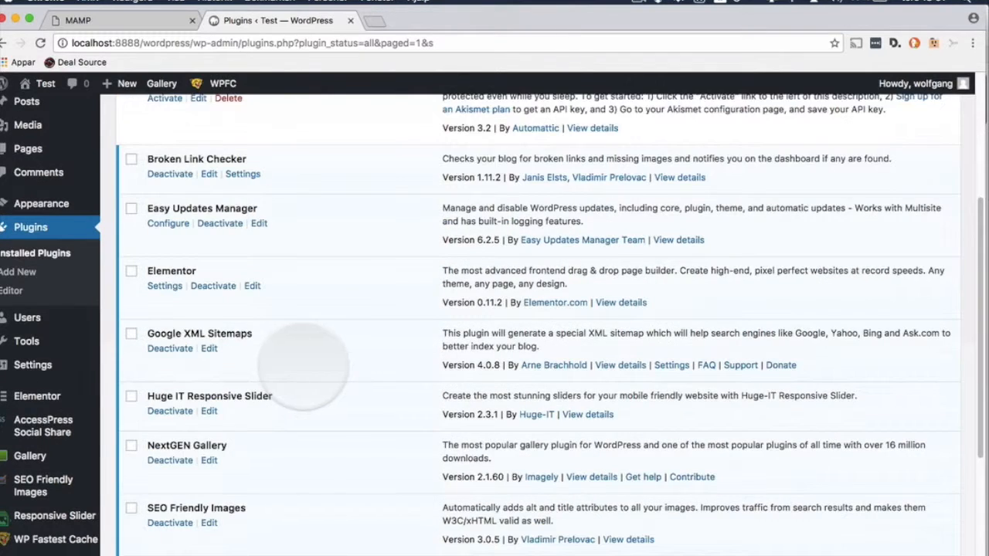
scroll(301, 363, "down", 8)
scroll(293, 363, "up", 15)
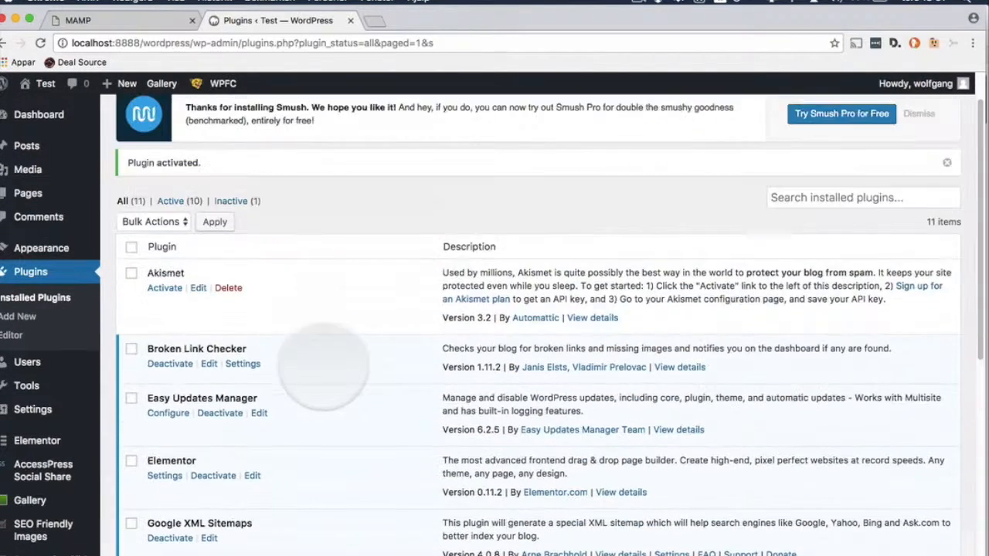
scroll(323, 363, "up", 2)
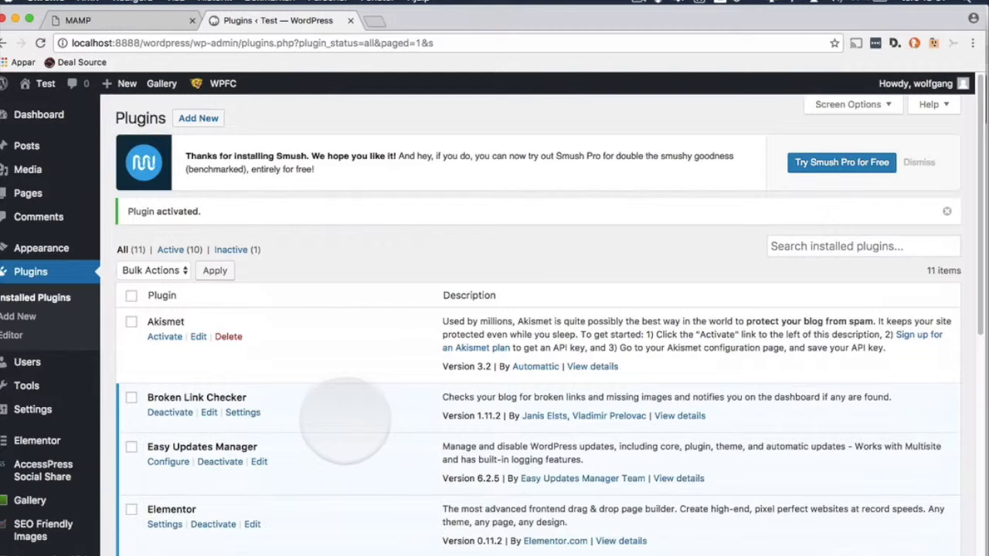
mouse_move(46, 114)
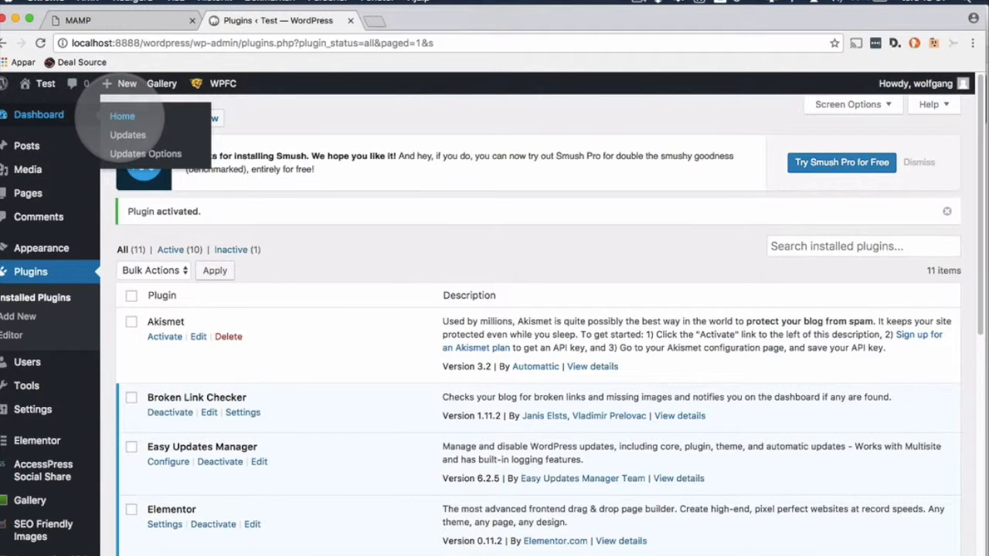
left_click(122, 116)
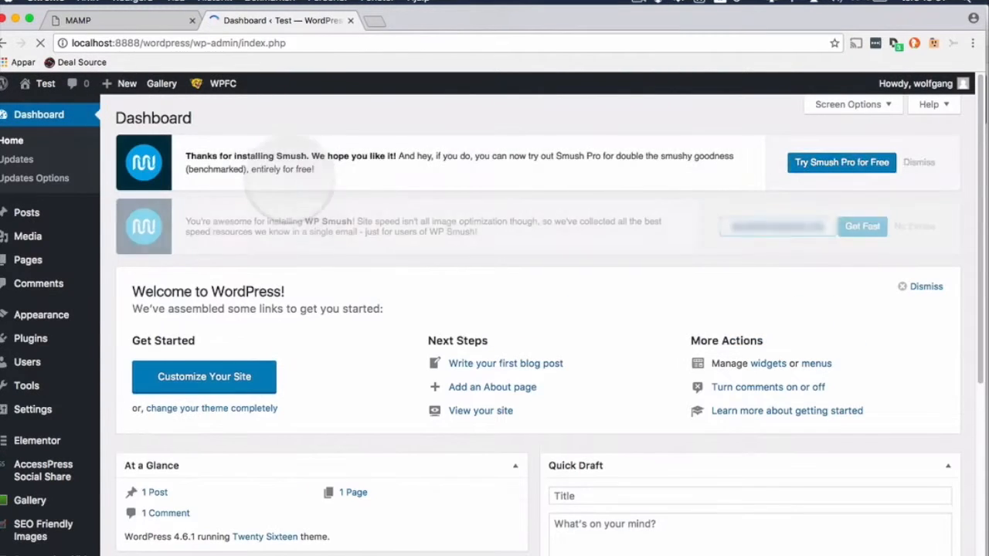